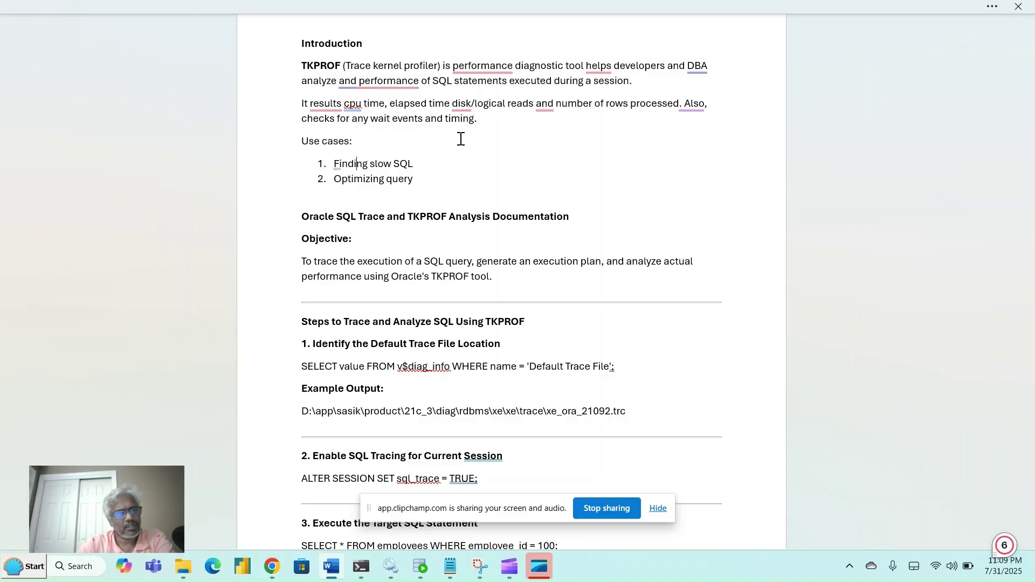
- Read through the TKPROF introduction, use cases and objective in the document
key("Up")
key("Up")
key("Down")
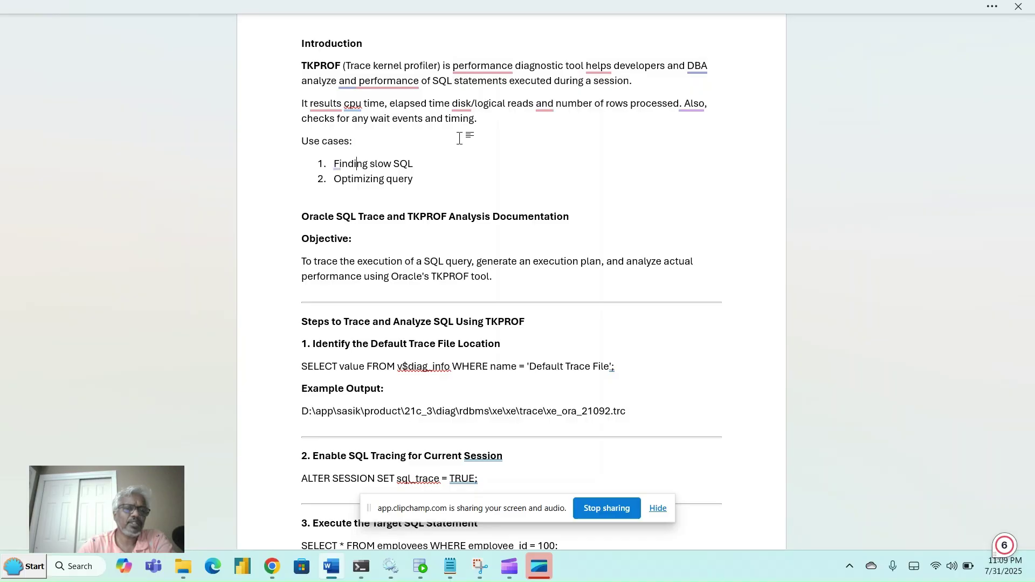
key("Down")
key("Down")
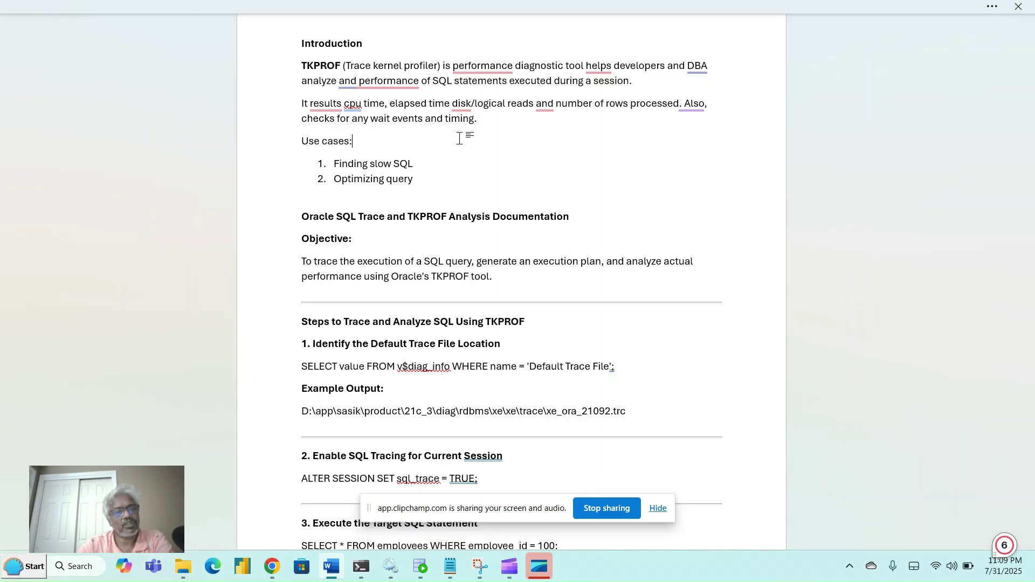
key("Up")
key("Up")
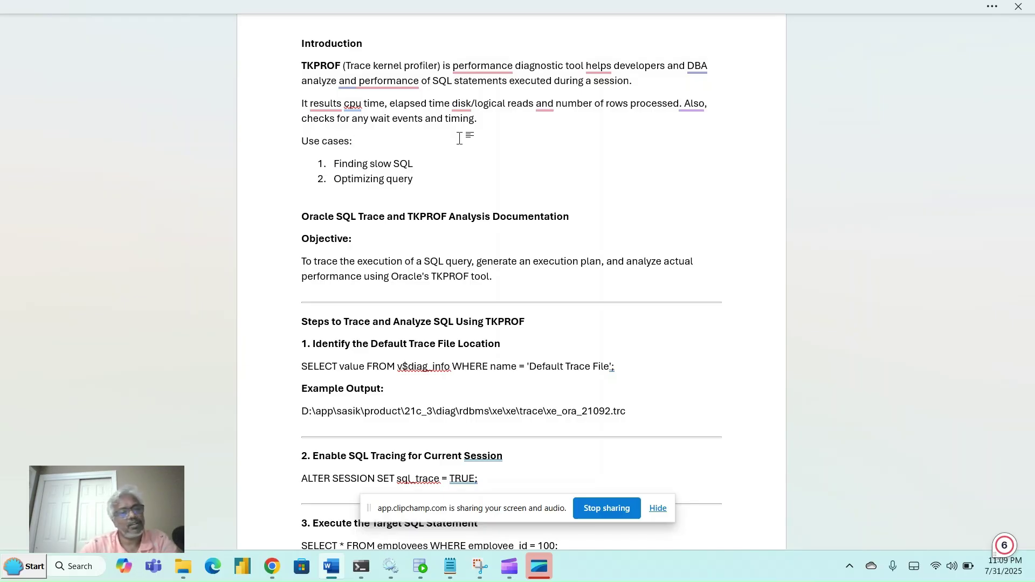
key("Down")
key("Down")
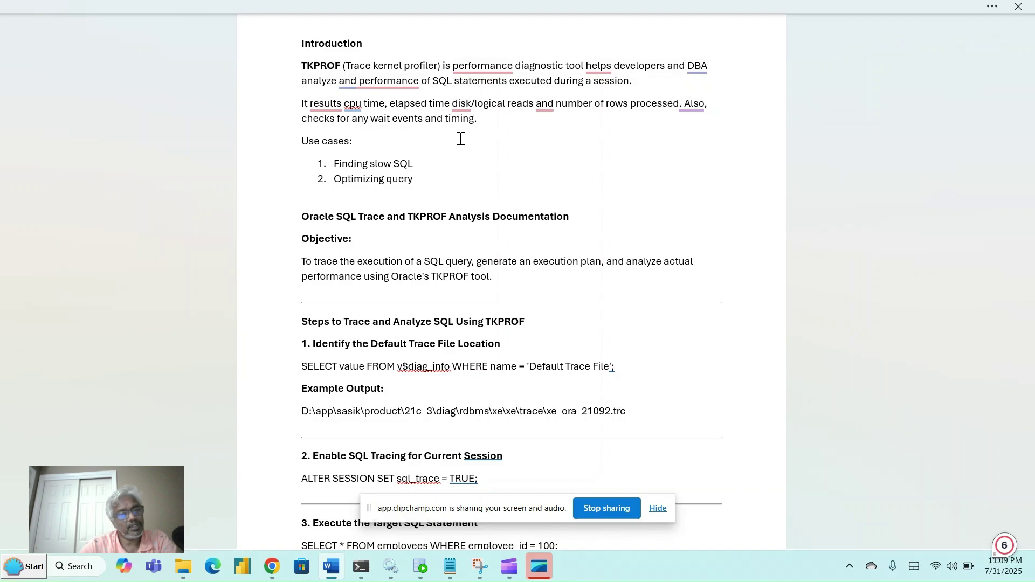
key("Up")
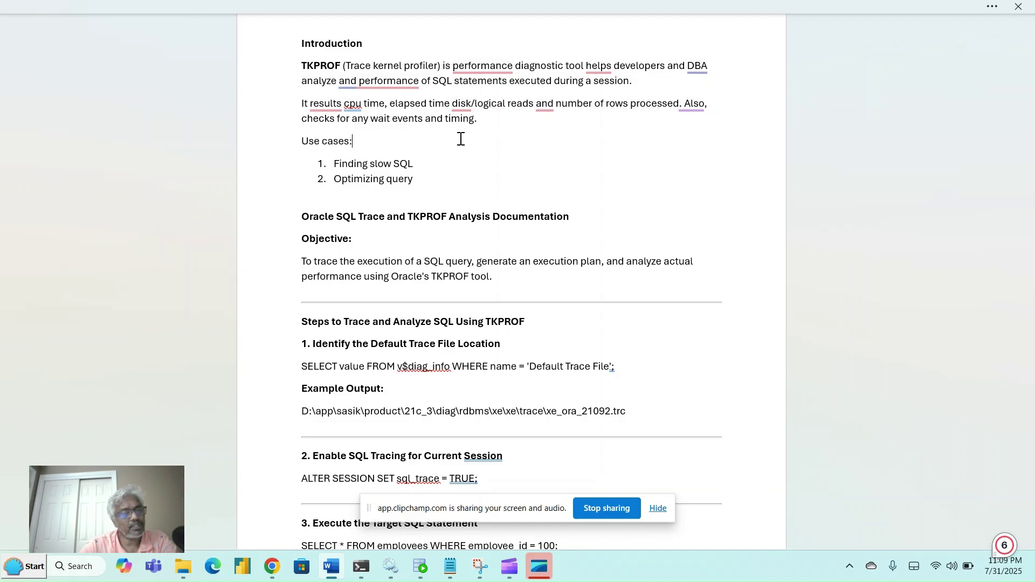
key("Up")
key("Up")
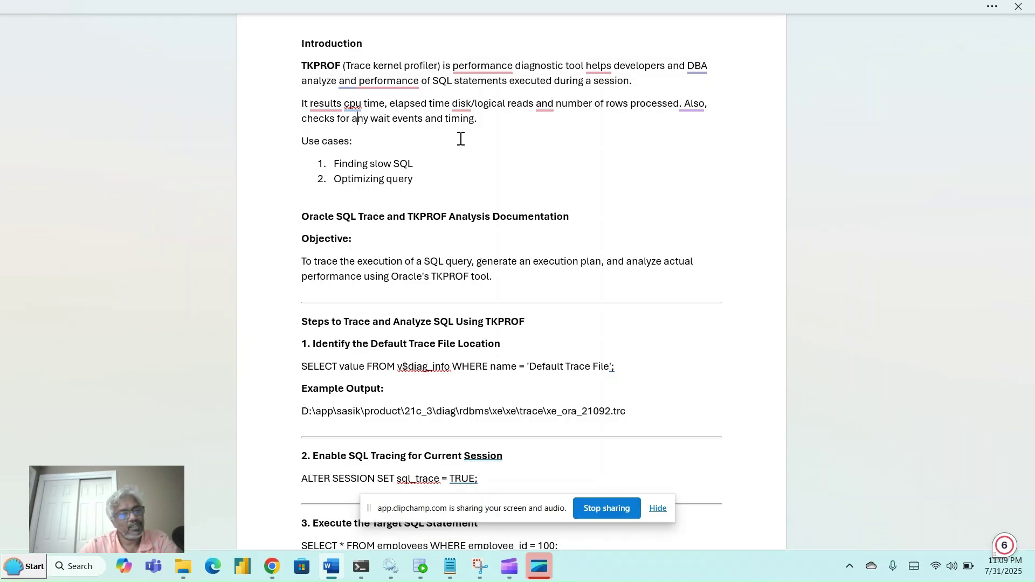
key("Down")
key("Down")
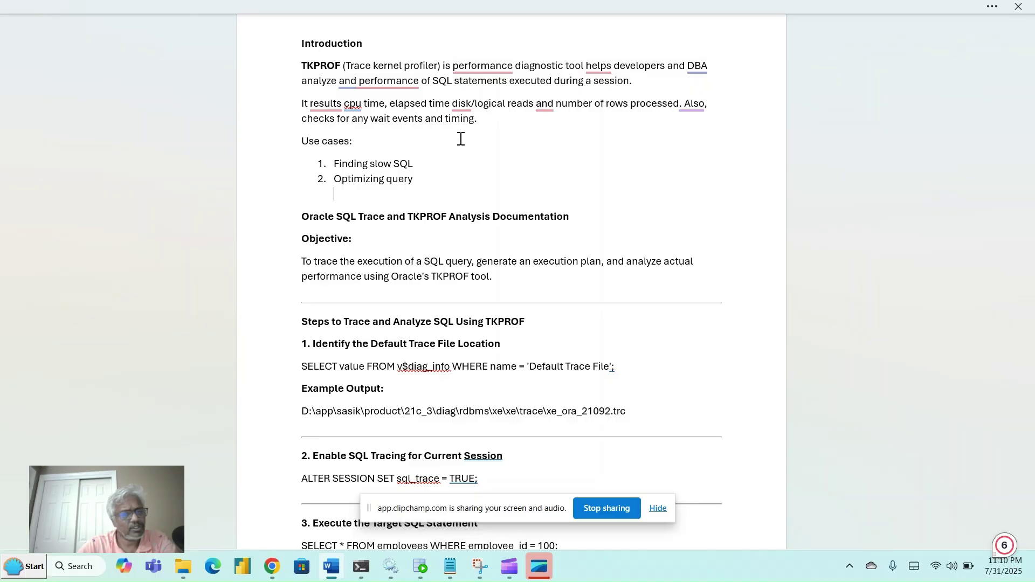
key("Down")
key("Down")
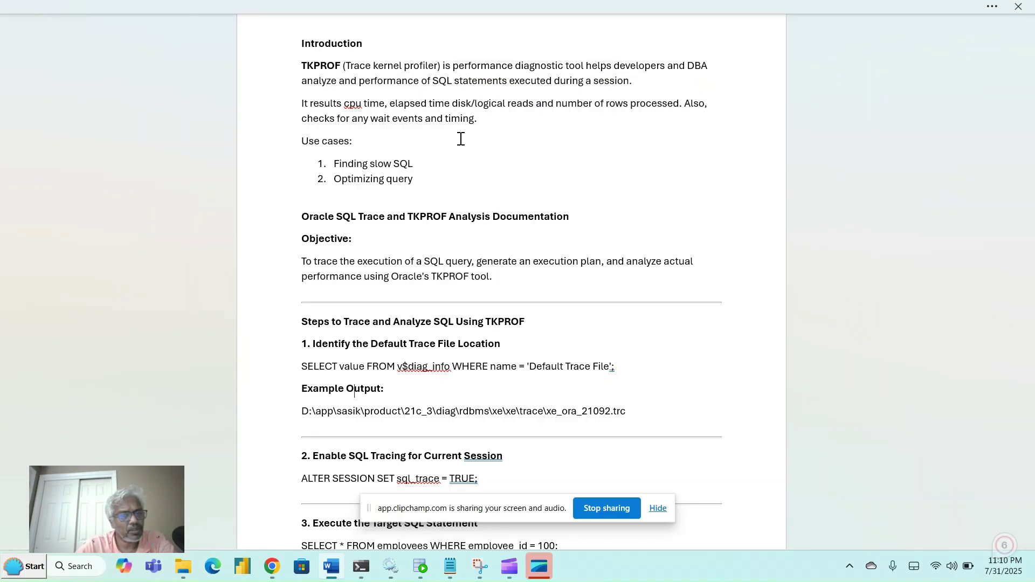
- Copy the step 1 query SELECT value FROM v$diag_info WHERE name = 'Default Trace File'; into the local_sys worksheet in Oracle SQL Developer
scroll(461, 140, "down", 1)
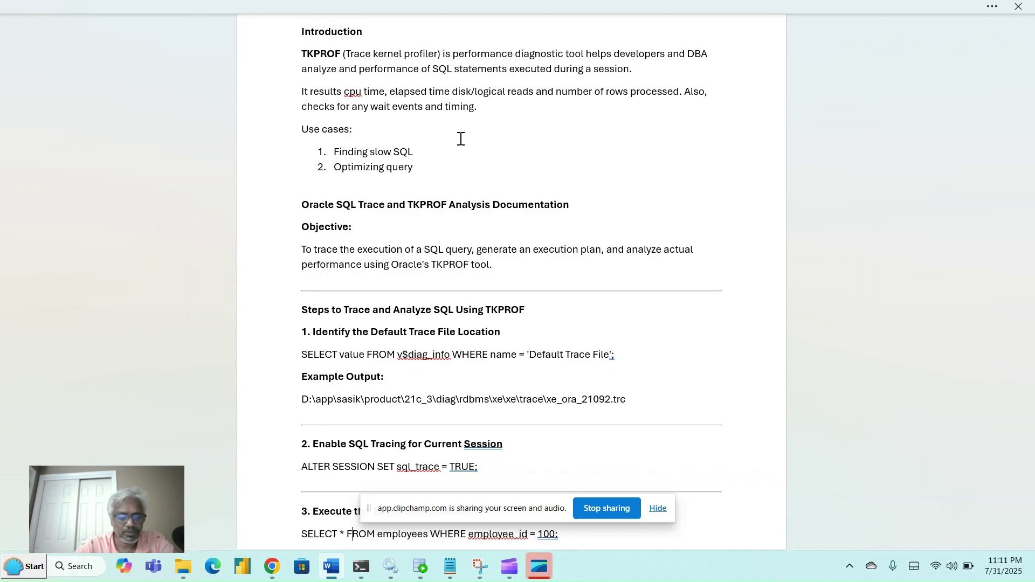
scroll(461, 139, "down", 4)
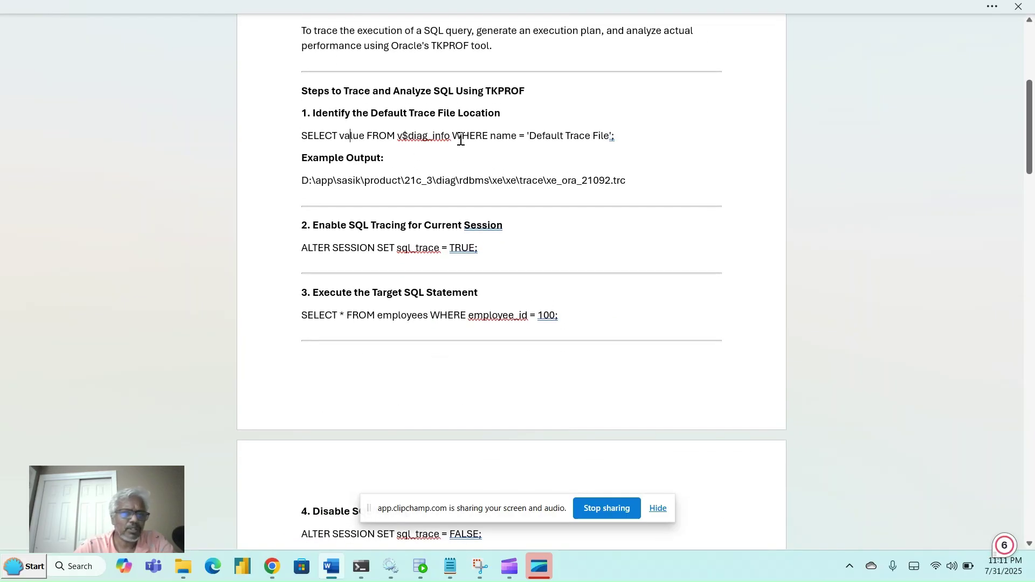
scroll(461, 139, "up", 1)
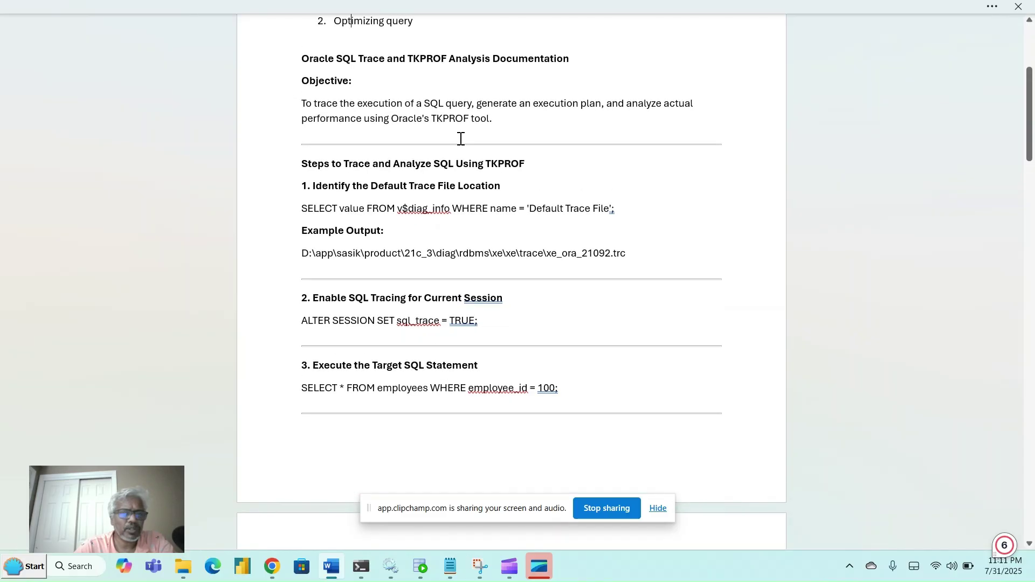
scroll(461, 139, "up", 1)
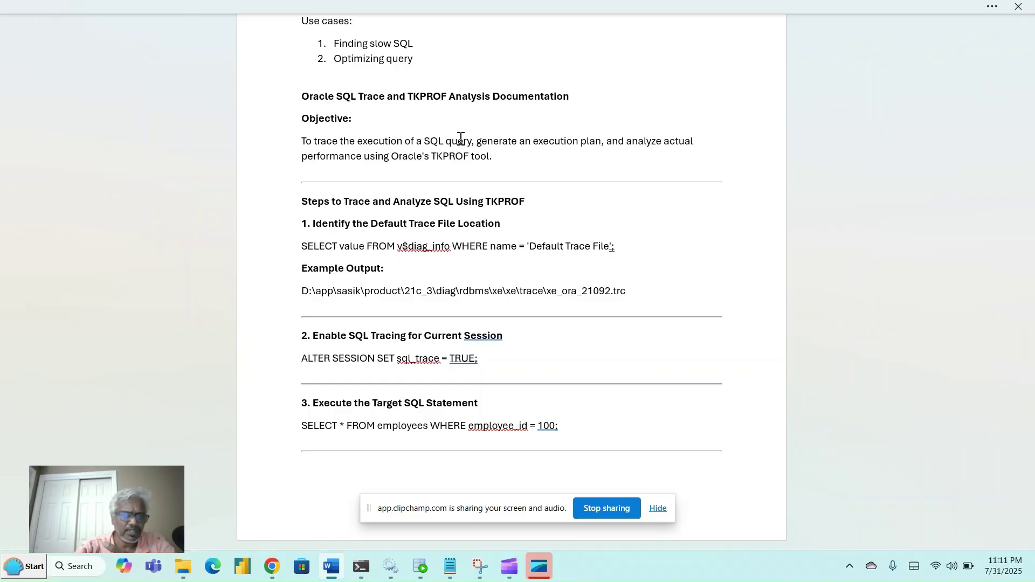
key("Up")
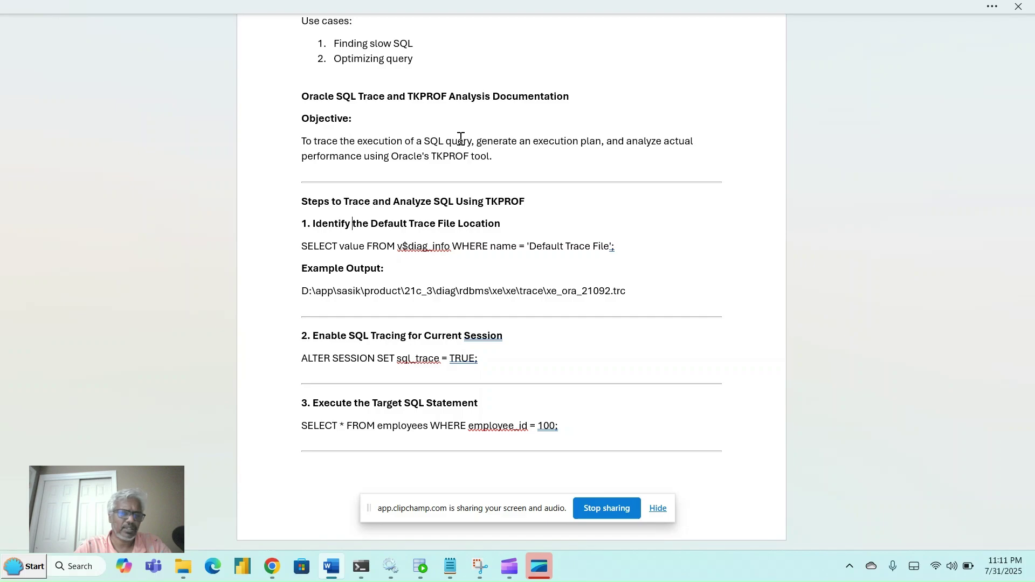
key("Up")
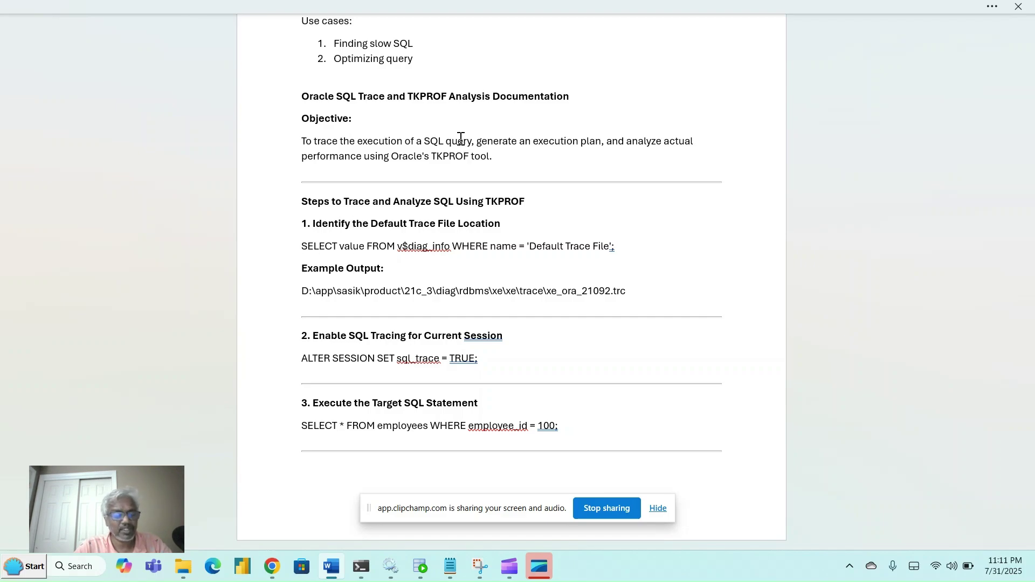
key("Home")
key("shift+Down")
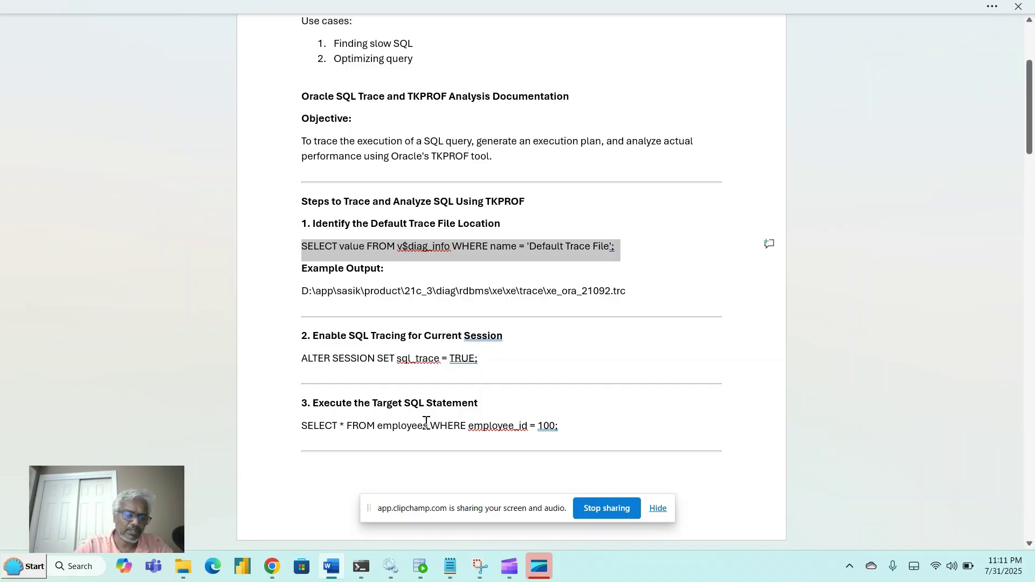
left_click(420, 566)
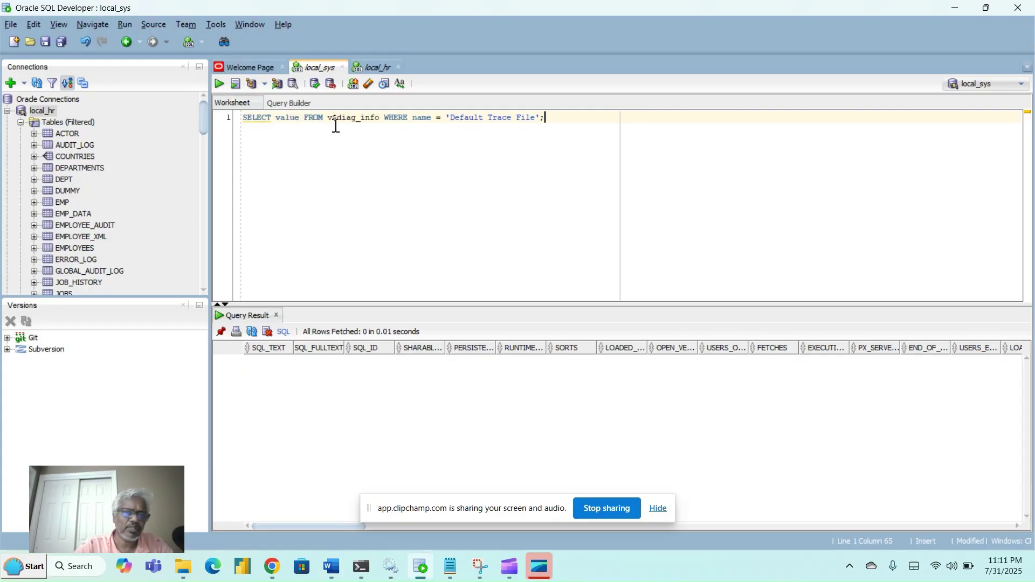
- Run the default trace file query in the local_sys worksheet and select the returned trace file path
left_click(382, 119)
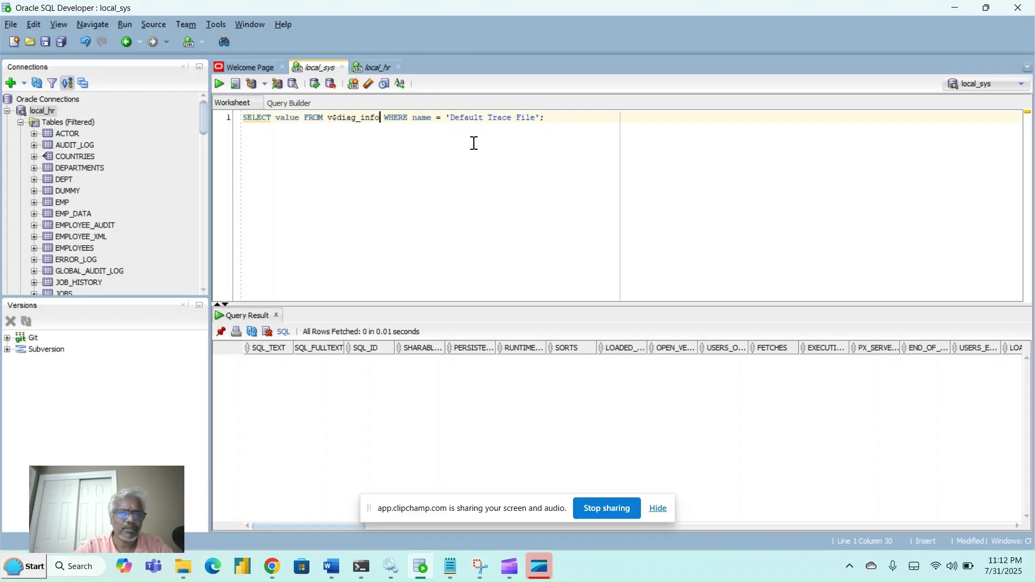
left_click(563, 117)
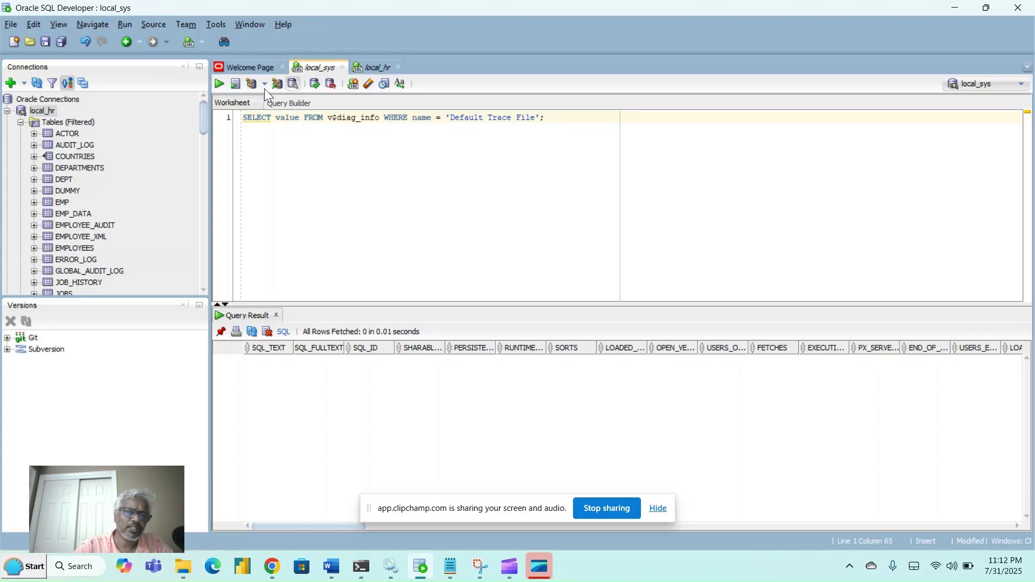
left_click(206, 77)
left_click(212, 79)
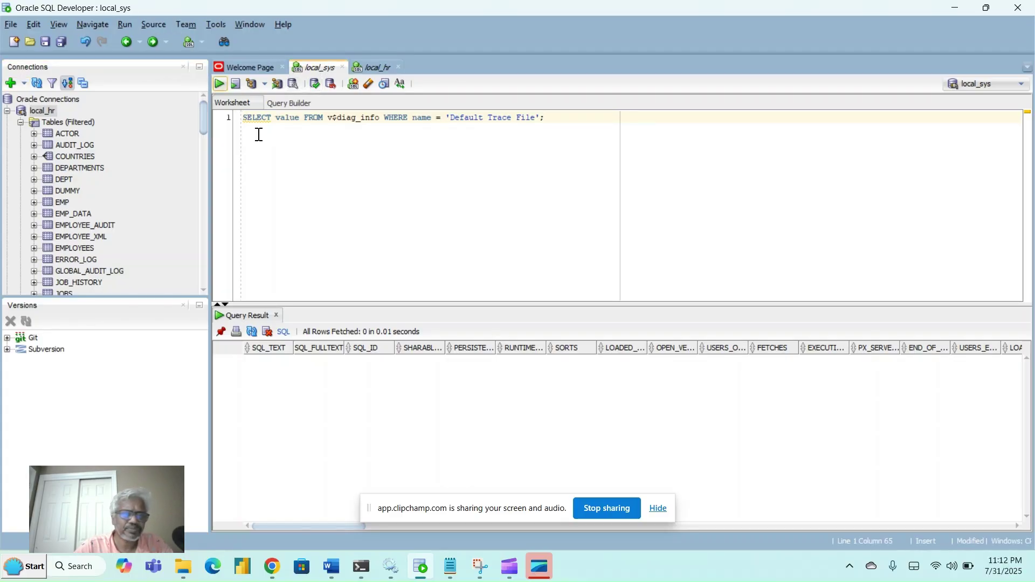
left_click(216, 90)
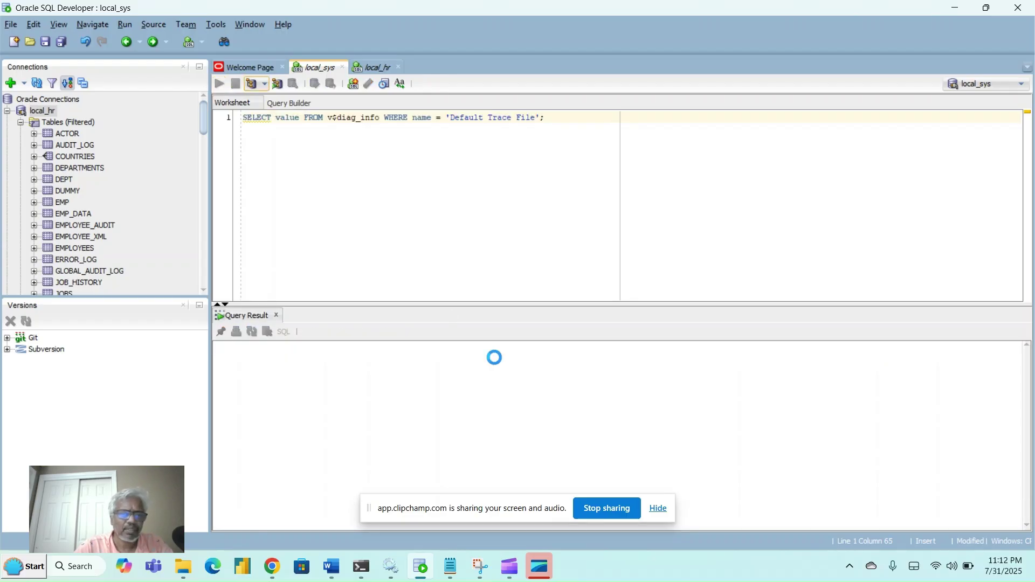
left_click(287, 369)
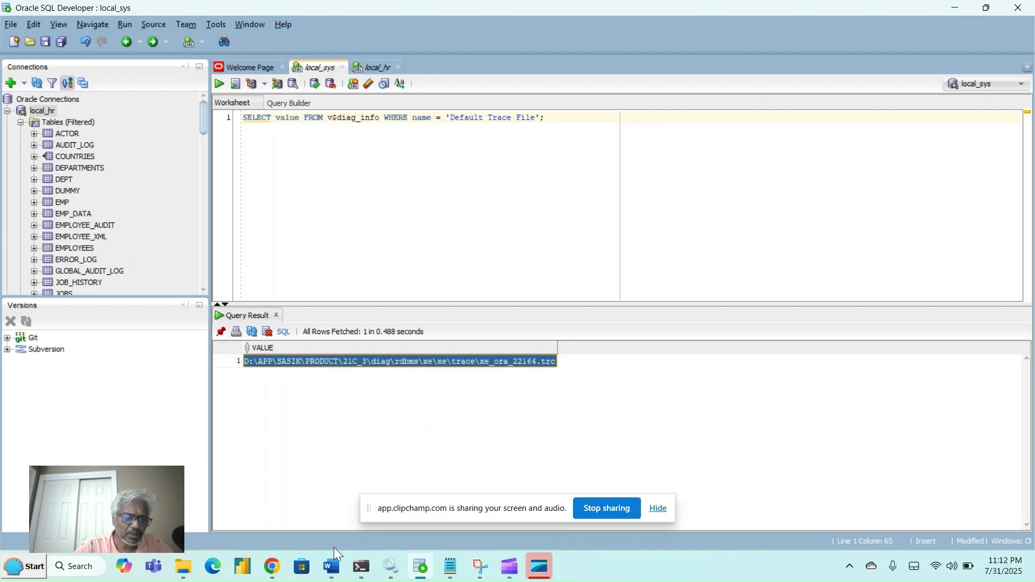
- Switch to File Explorer, check the full path of the trace folder, and select the trace file xe_w00a_7424_14616
left_click(194, 574)
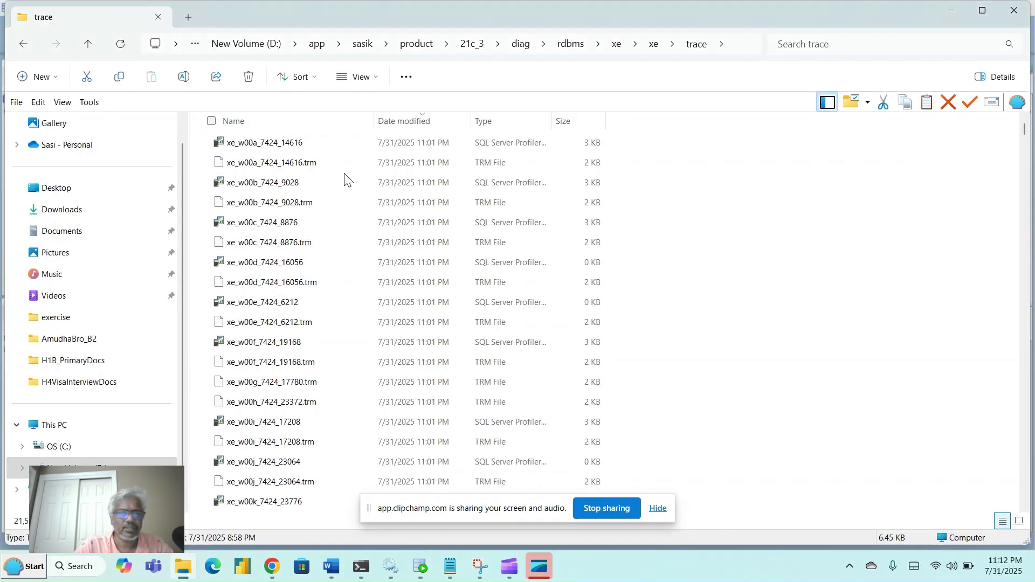
key("alt+d")
left_click(820, 337)
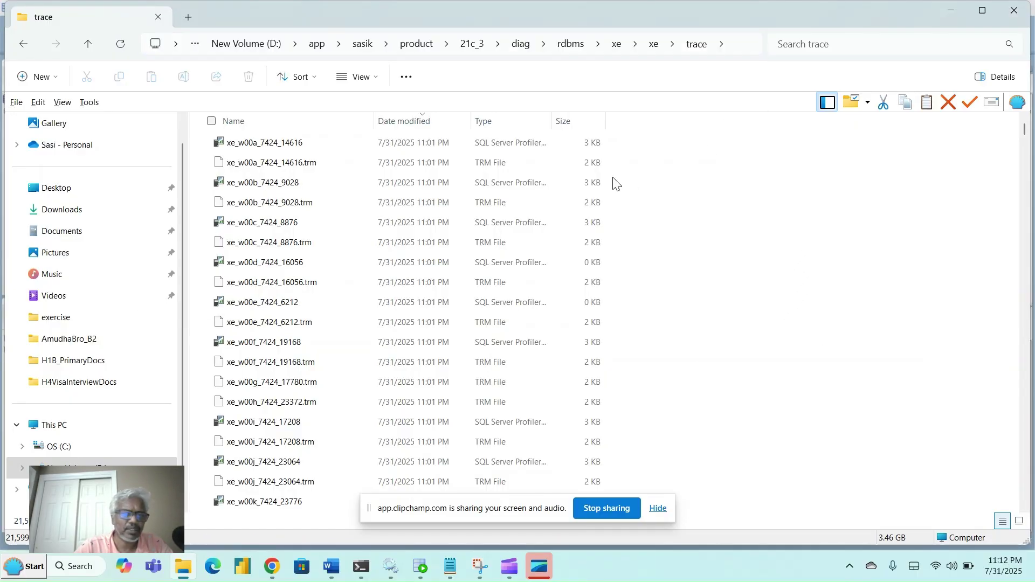
key("F4")
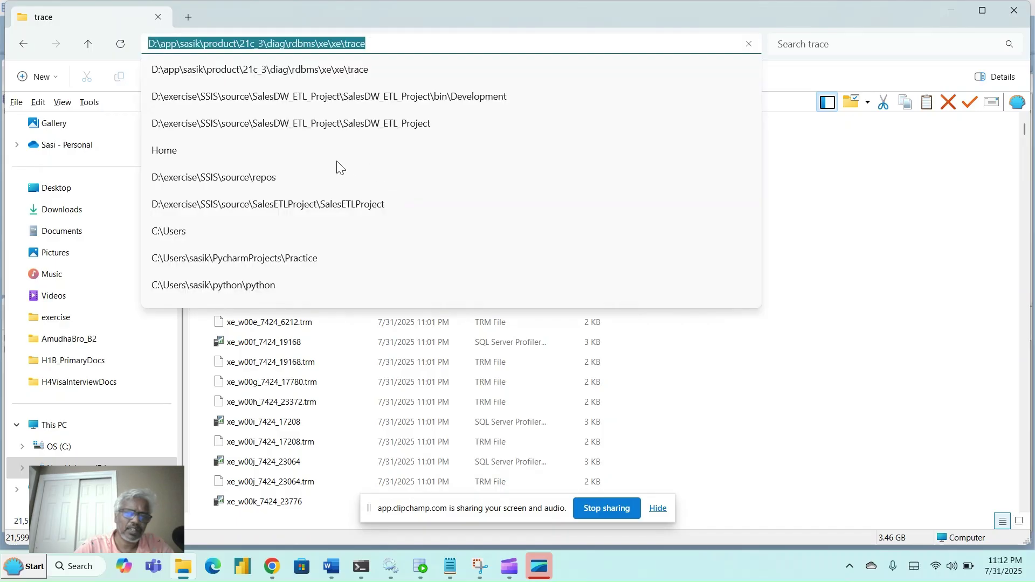
left_click(846, 294)
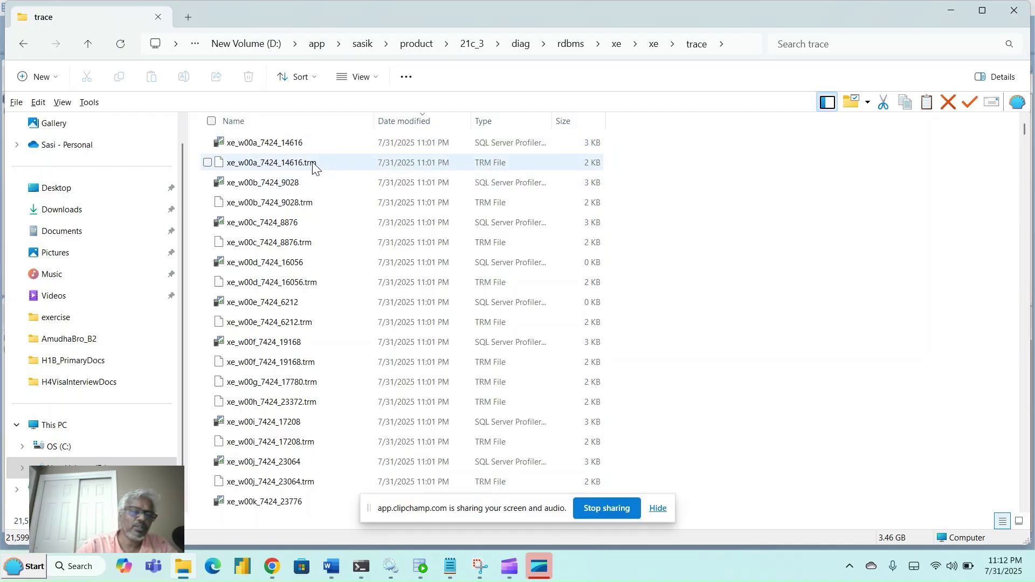
left_click(300, 149)
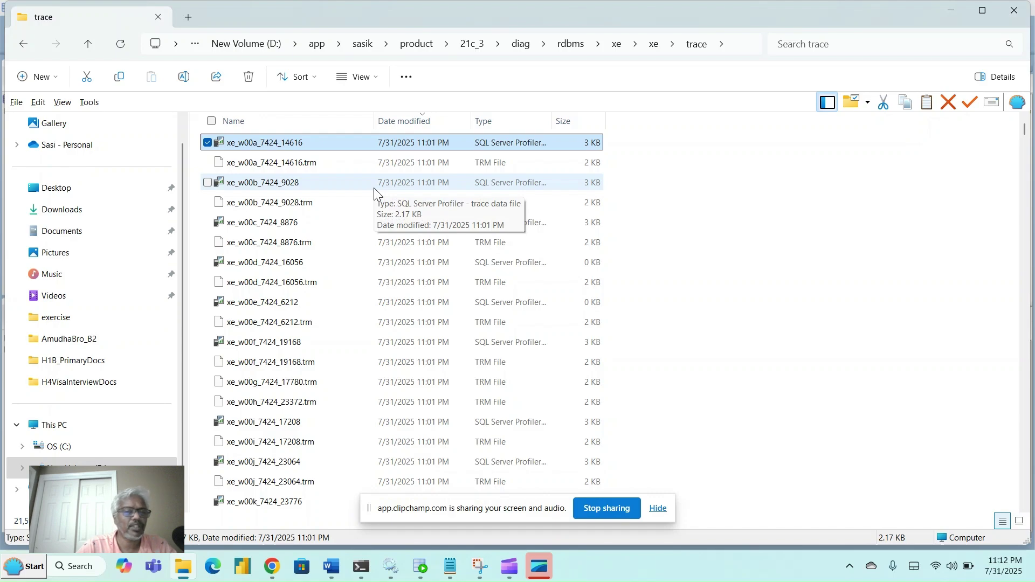
- Return to the Word document and review the step 2 statement ALTER SESSION SET sql_trace = TRUE; that enables tracing
key("alt+Tab")
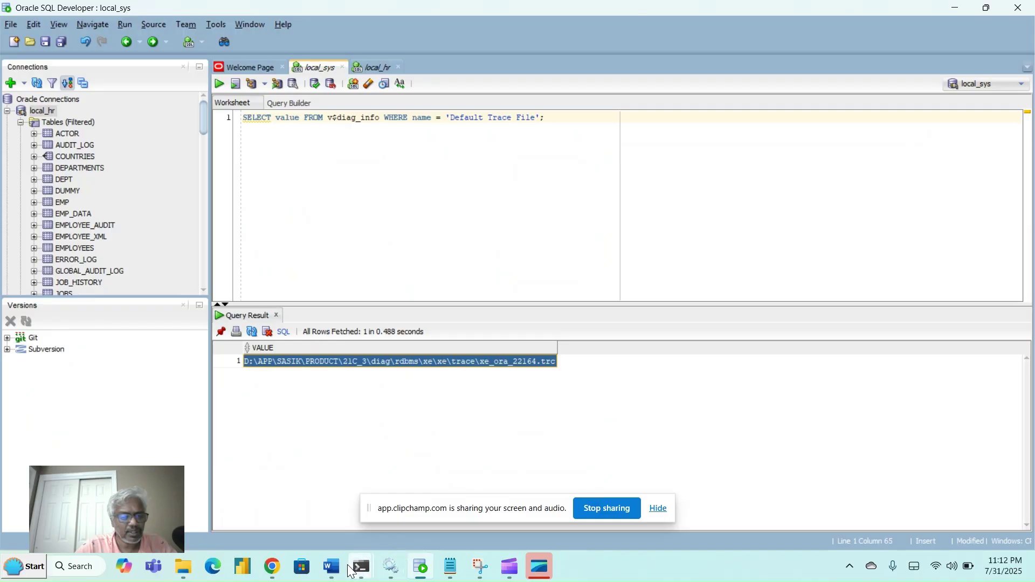
left_click(331, 568)
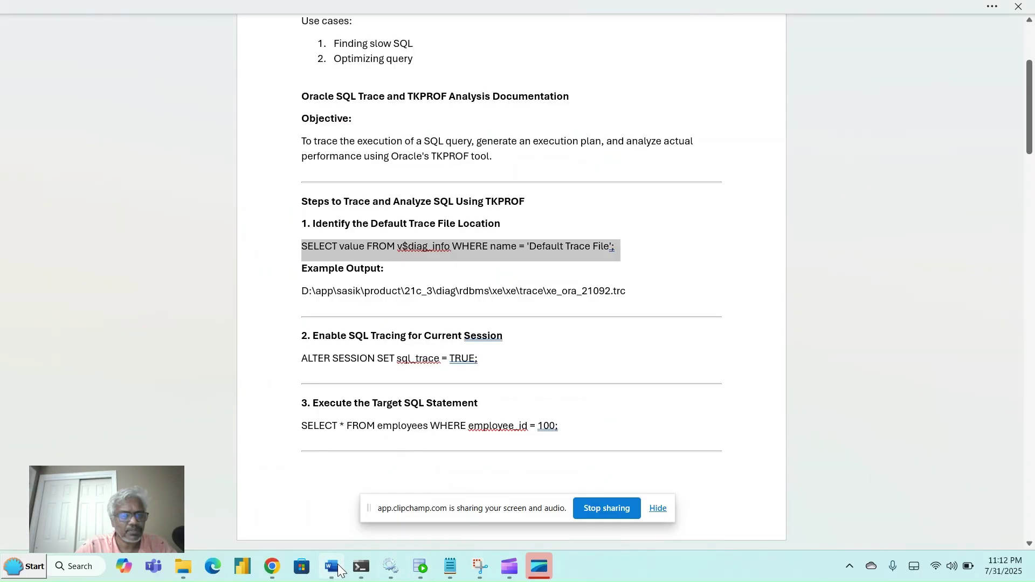
left_click(411, 317)
left_click(354, 353)
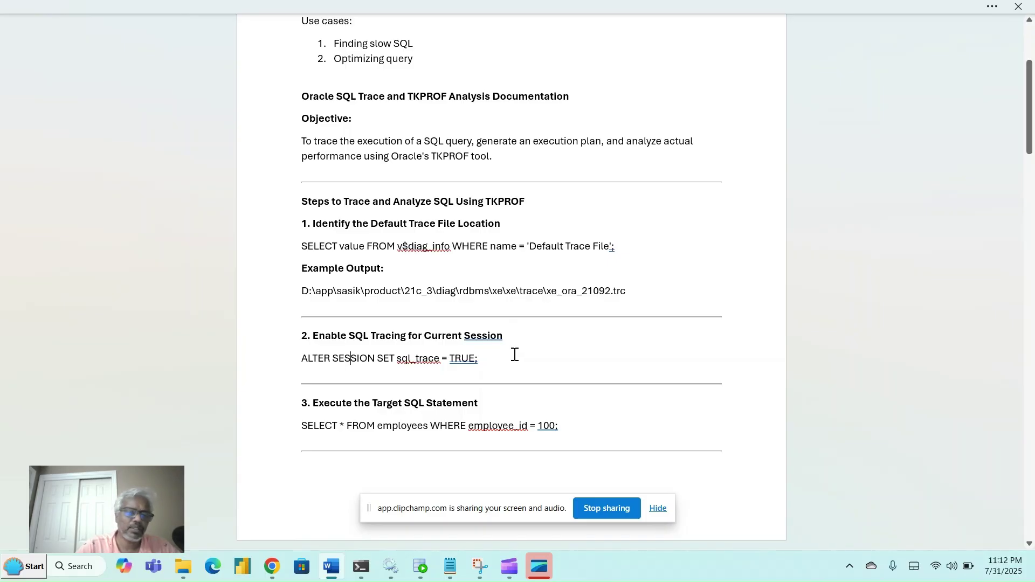
left_click_drag(493, 363, 434, 360)
left_click(507, 373)
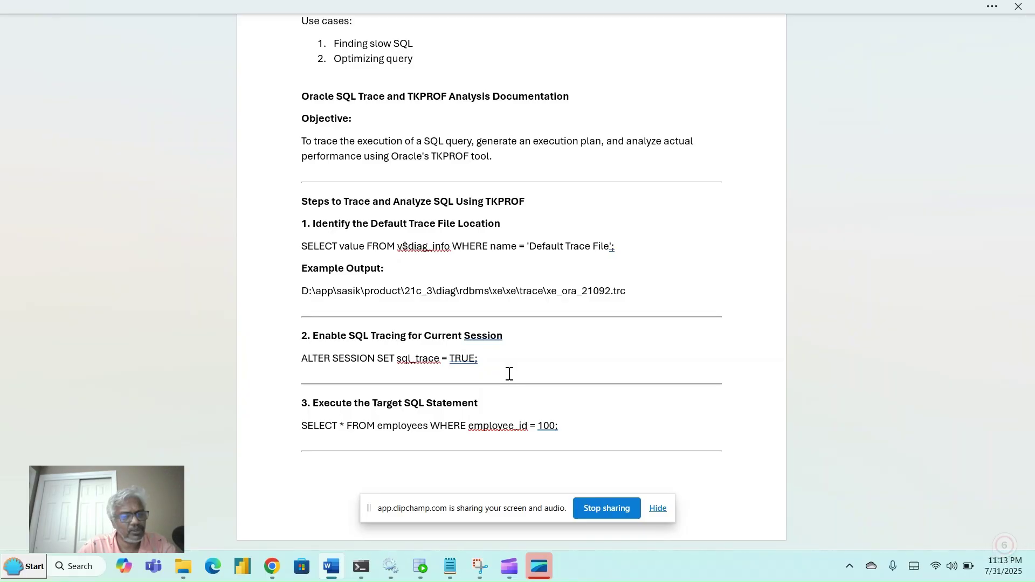
- Review step 3 of the document, highlighting the employee_id = 100 condition in the target SQL statement
scroll(509, 373, "down", 4)
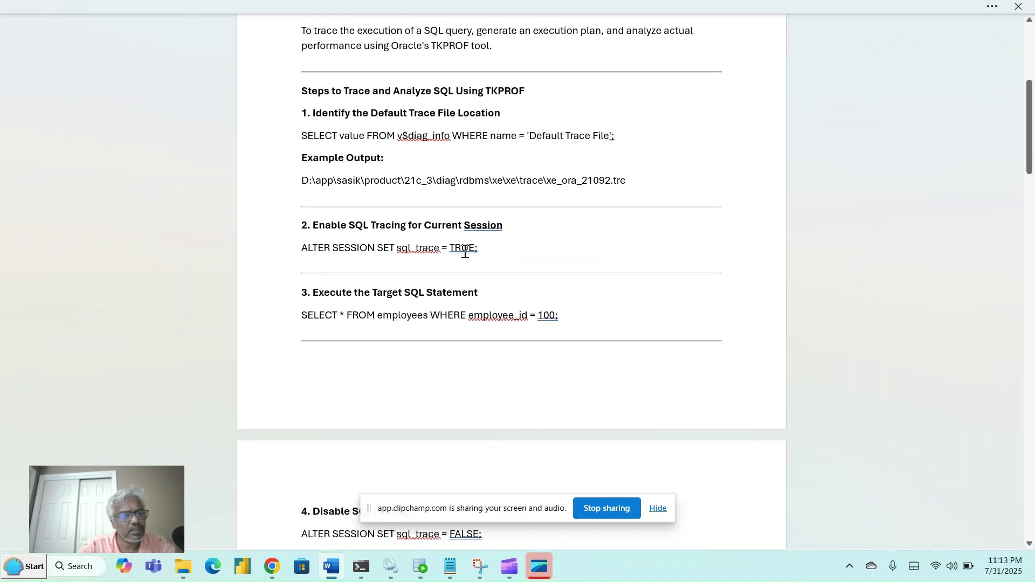
scroll(486, 248, "down", 2)
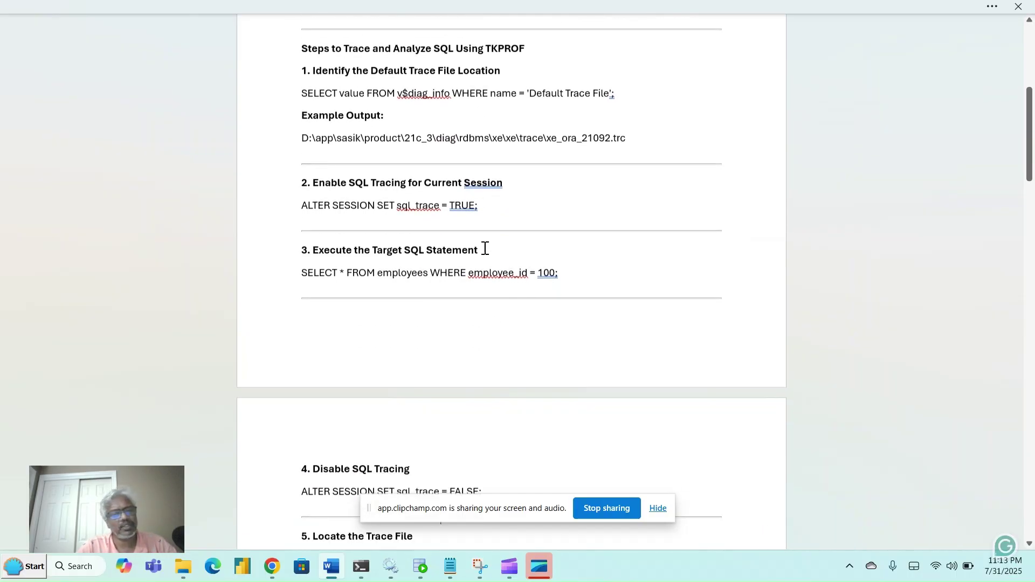
left_click_drag(561, 271, 471, 267)
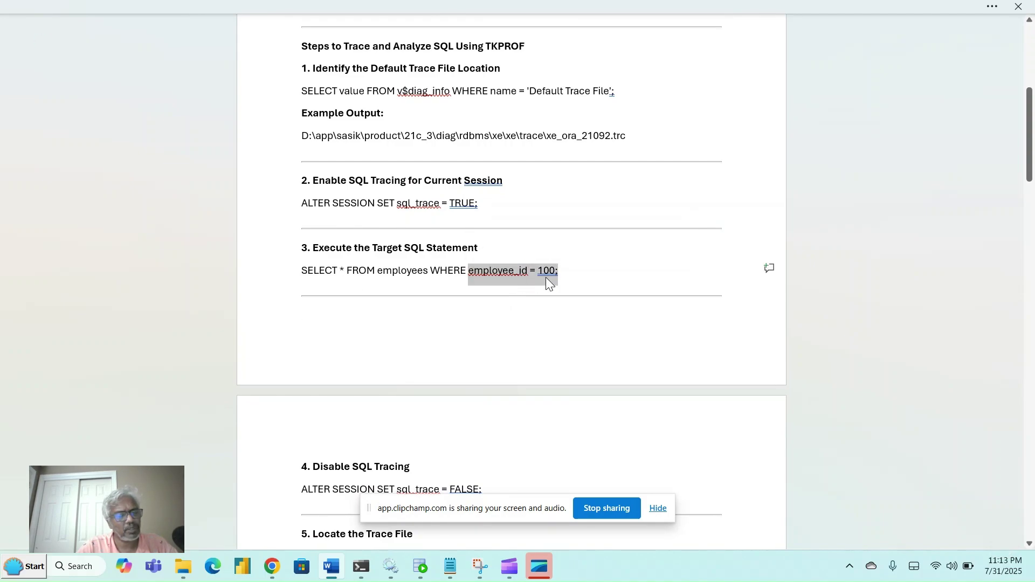
left_click(572, 279)
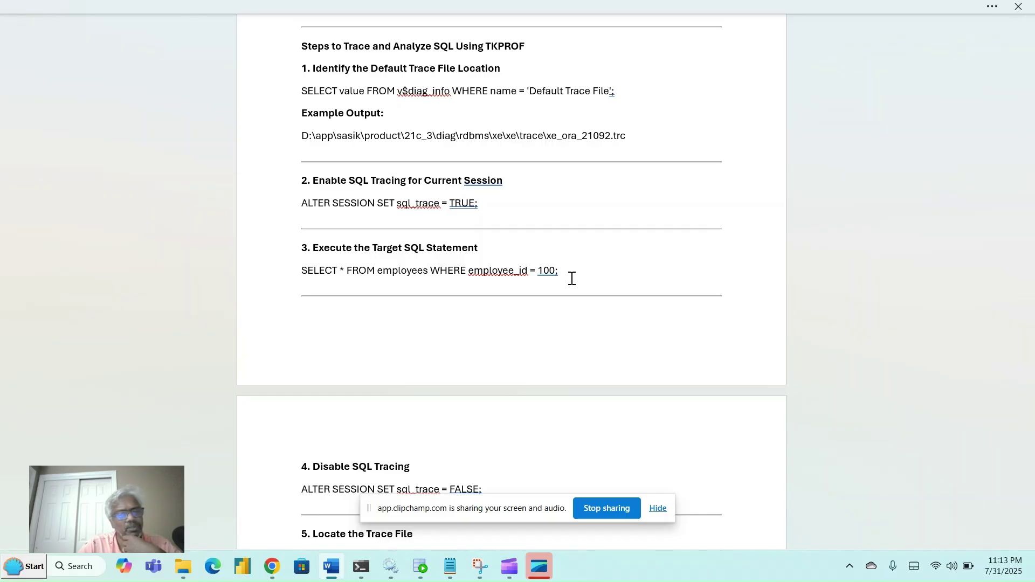
scroll(573, 279, "down", 2)
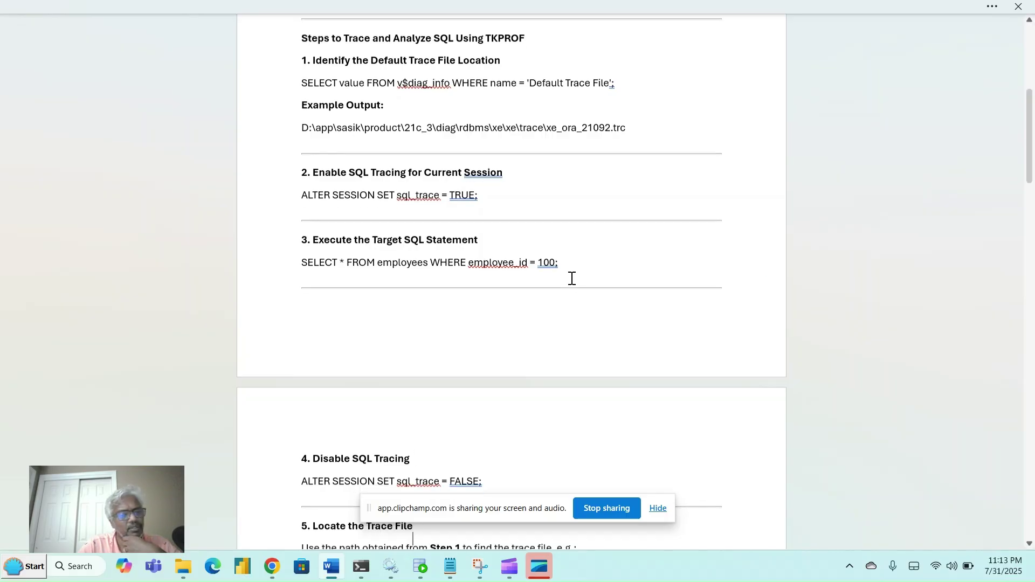
- Check the default trace file path in SQL Developer against the trace folder in File Explorer, and return to the Word document
scroll(572, 279, "down", 1)
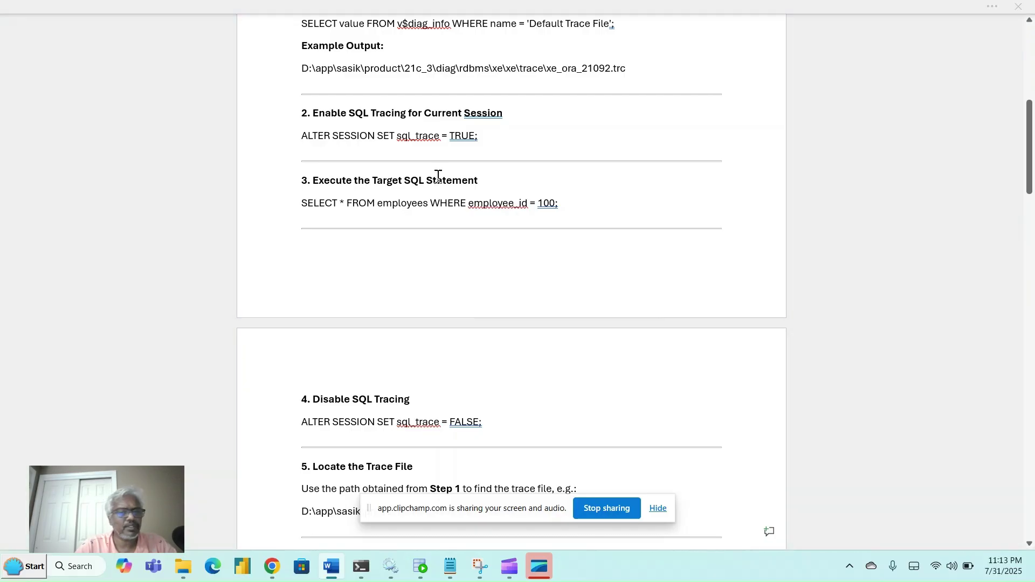
key("alt+Tab")
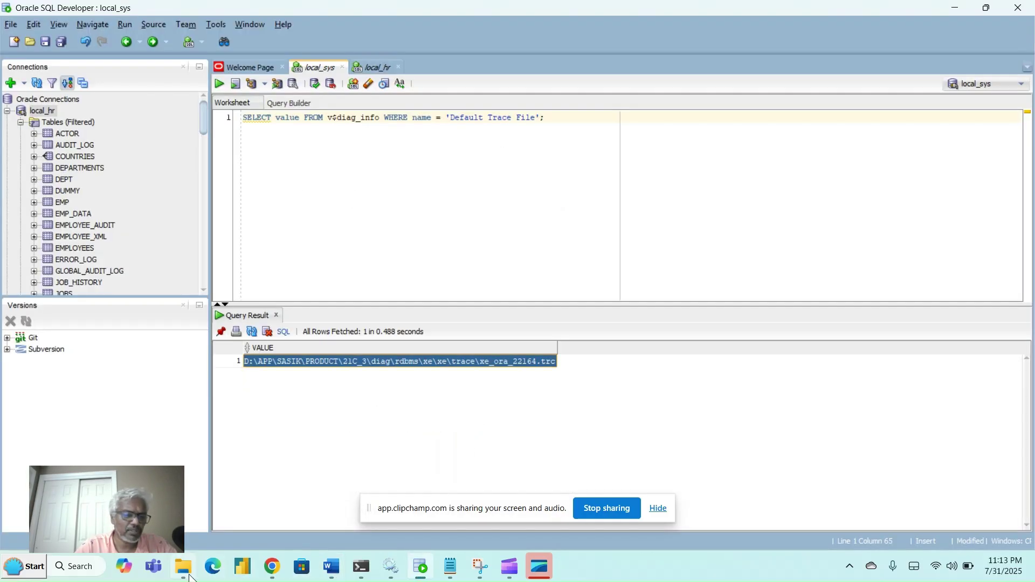
left_click(184, 573)
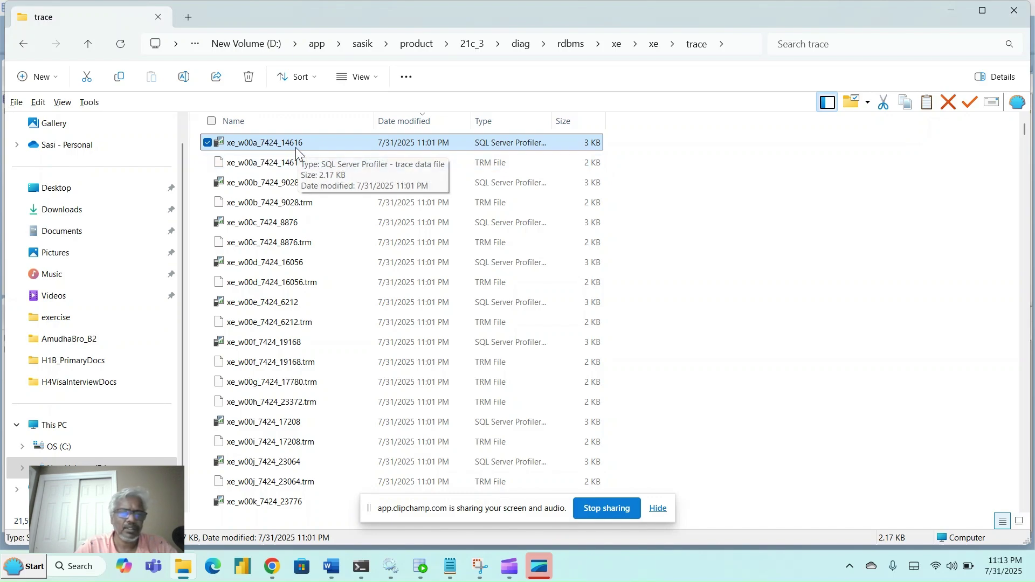
key("alt+Tab")
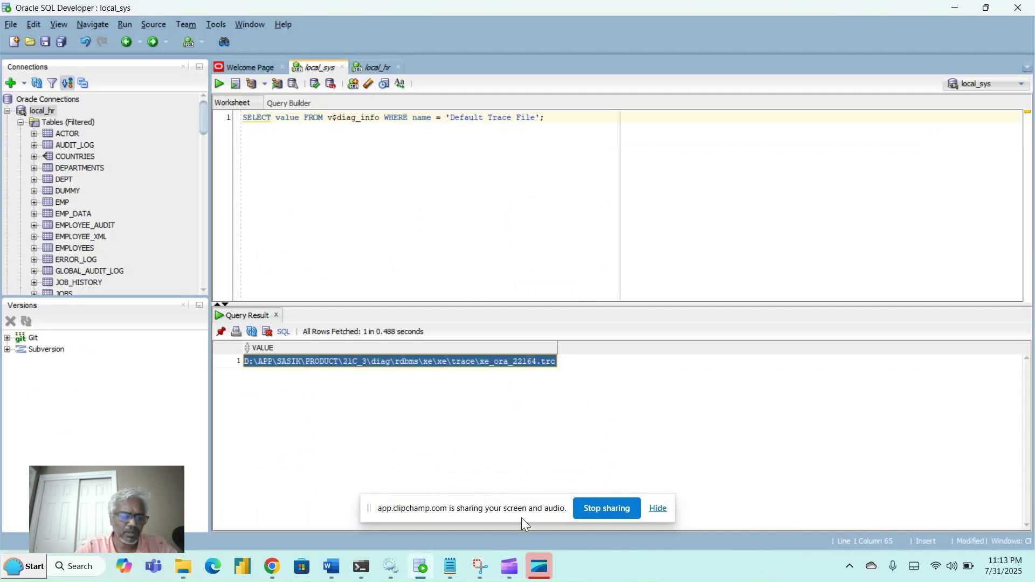
left_click(331, 566)
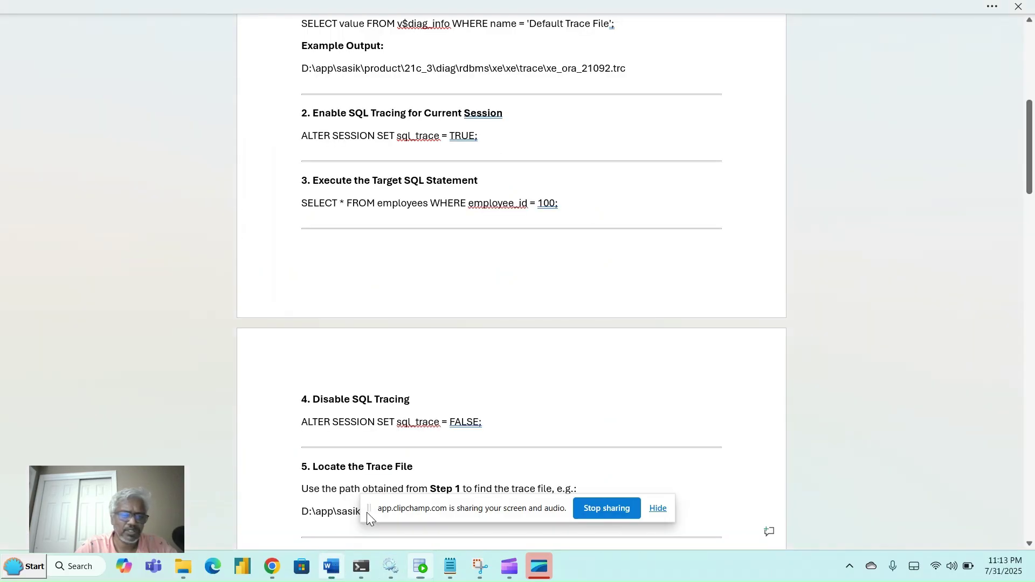
- Review steps 4 and 5 of the document, highlighting the trace file name xe_ora_21092.trc in the example path
key("Up")
key("Up")
key("Up")
key("Up")
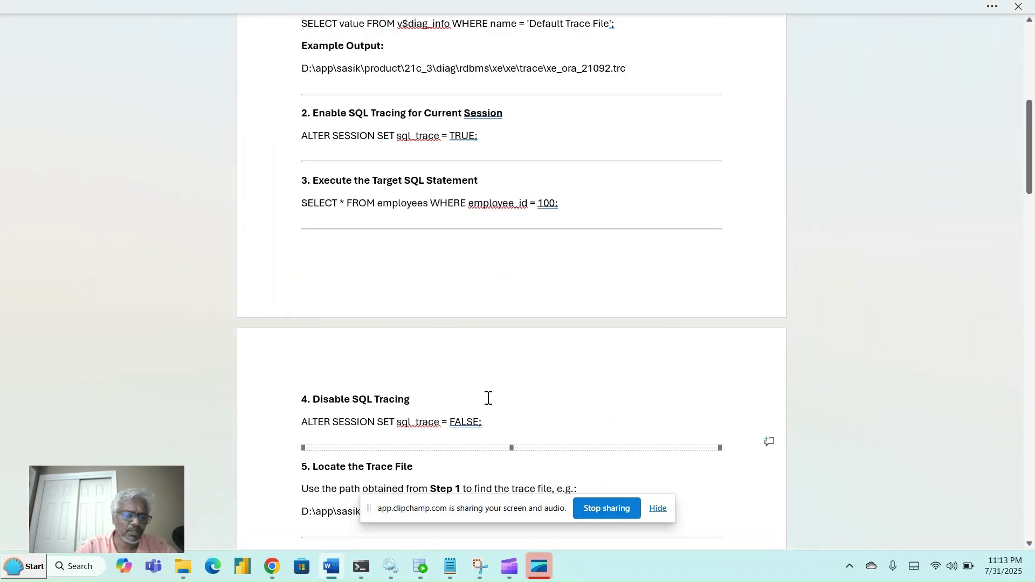
left_click(489, 398)
scroll(489, 398, "down", 2)
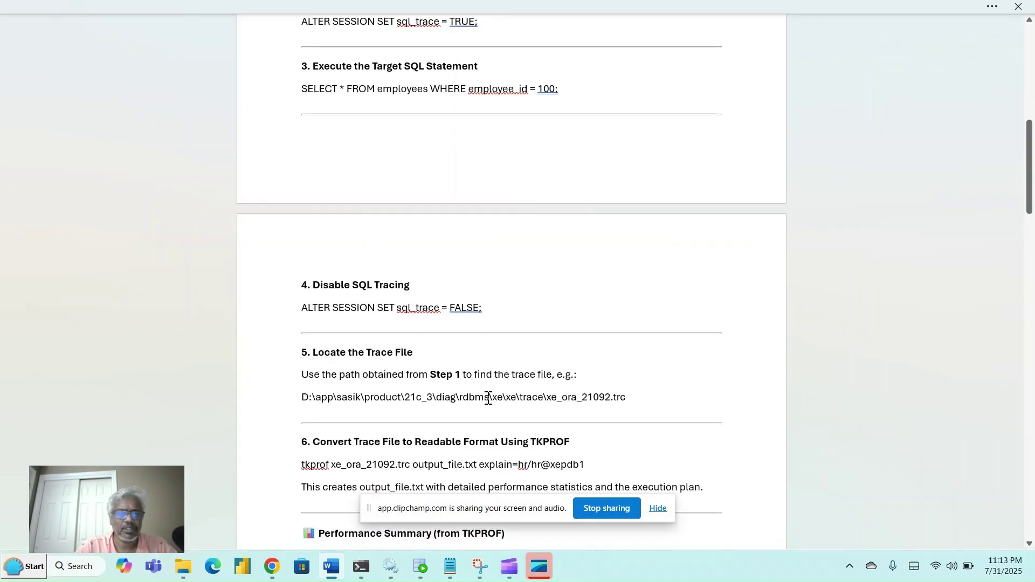
scroll(489, 398, "down", 4)
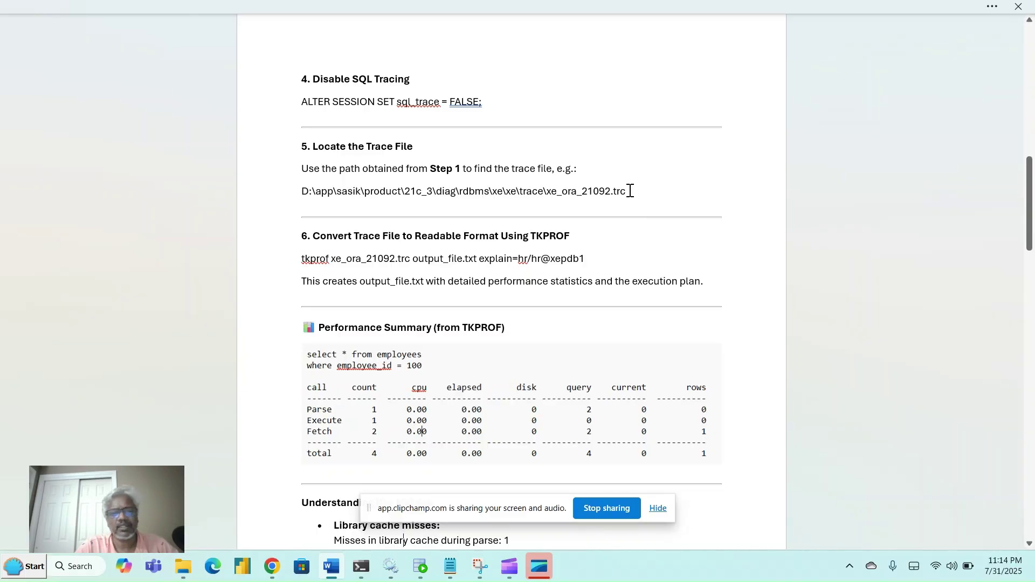
left_click_drag(629, 192, 553, 193)
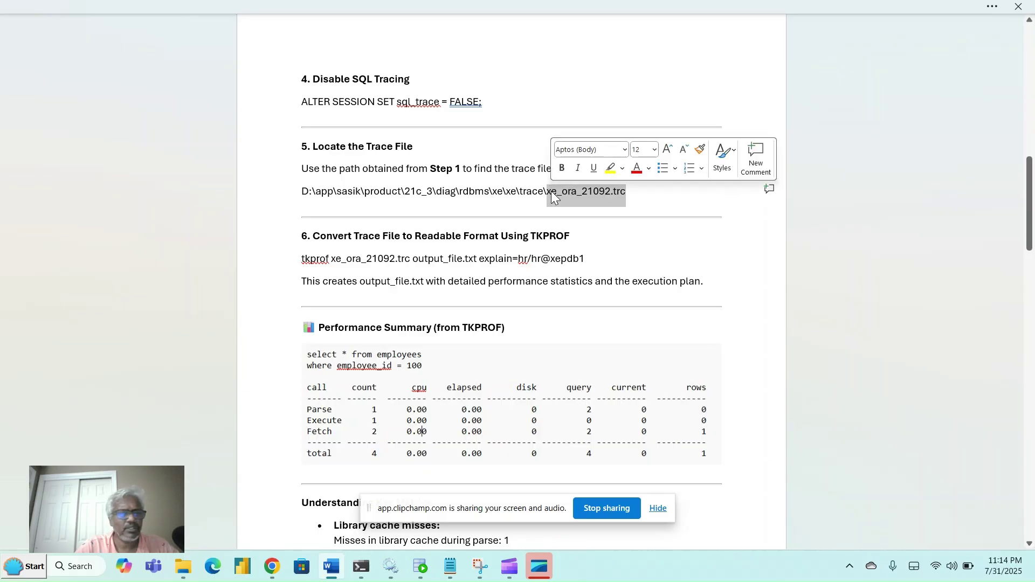
left_click(482, 217)
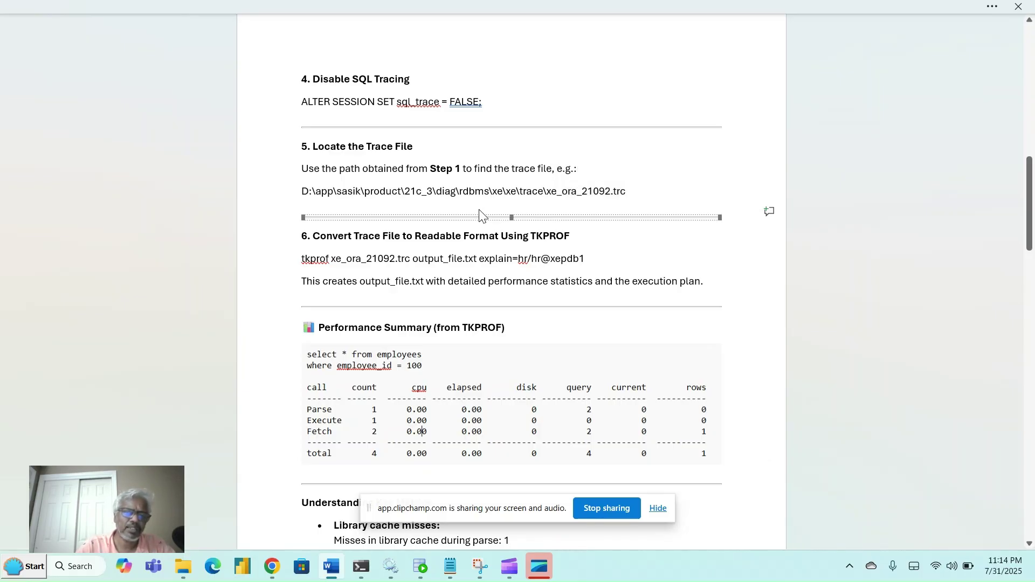
- Examine the tkprof command in step 6, matching its trace file argument to the file name highlighted in step 5's path
left_click(489, 281)
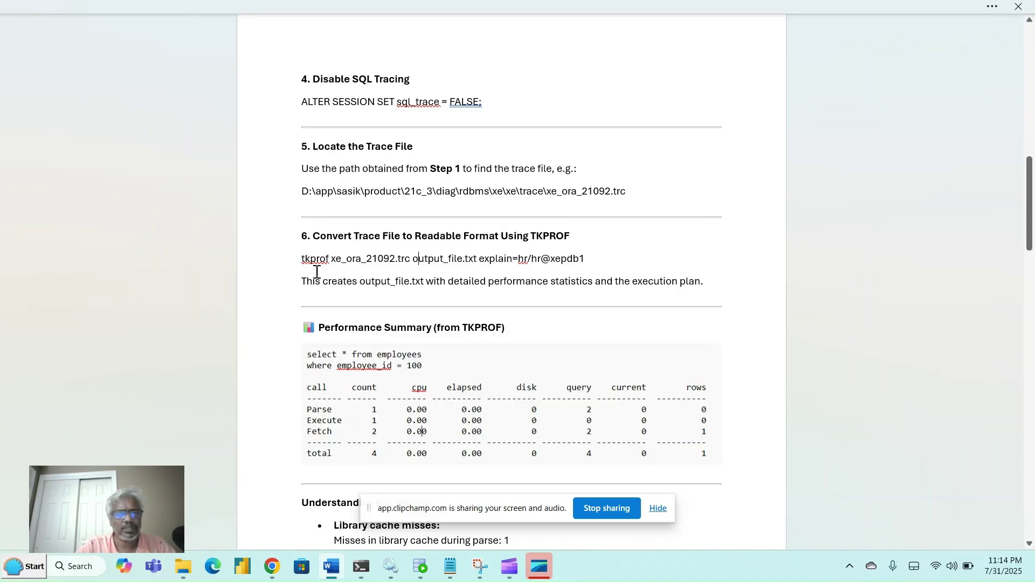
double_click(302, 265)
left_click(327, 269)
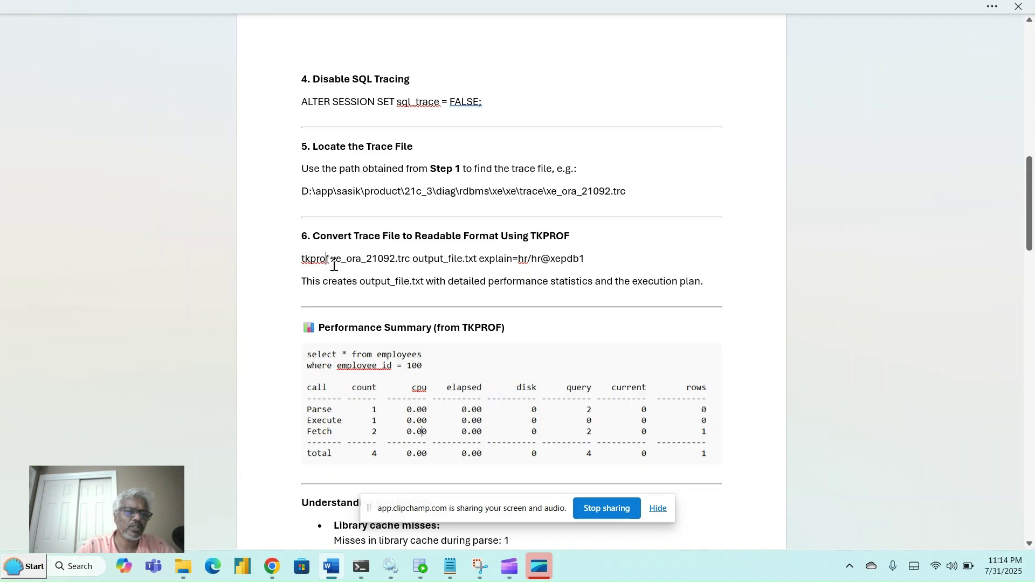
left_click(541, 289)
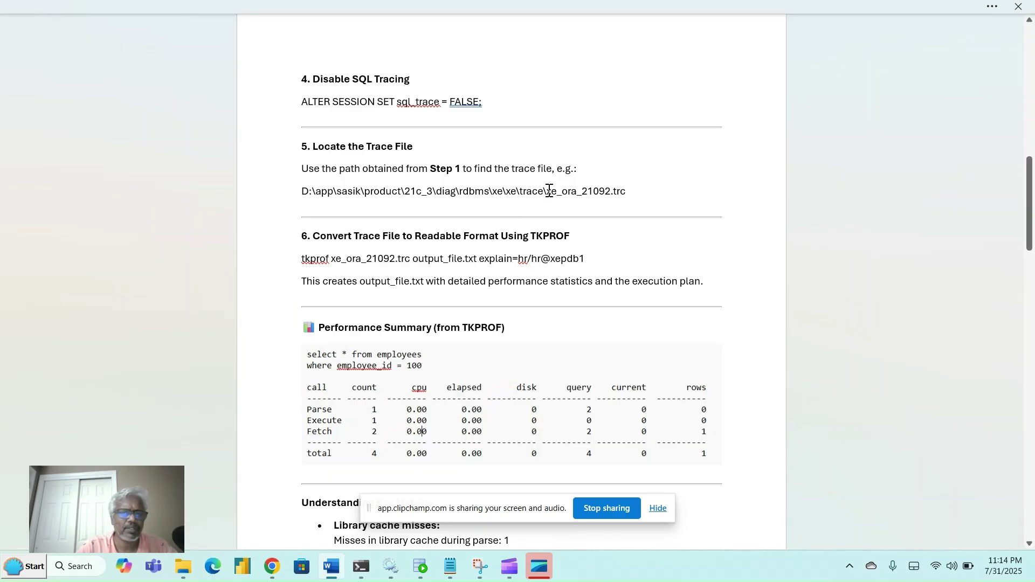
left_click(627, 193, "shift")
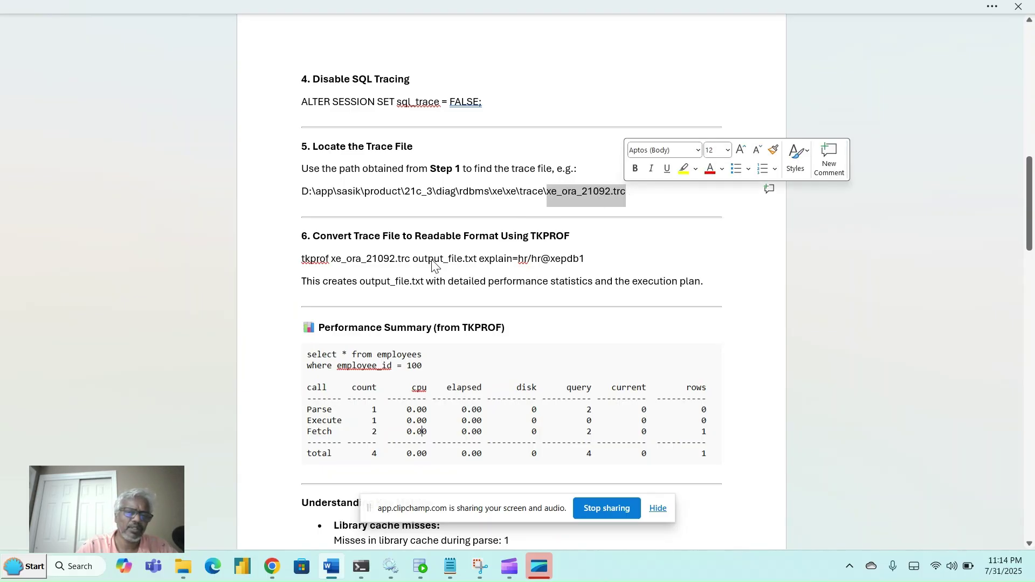
left_click(407, 260)
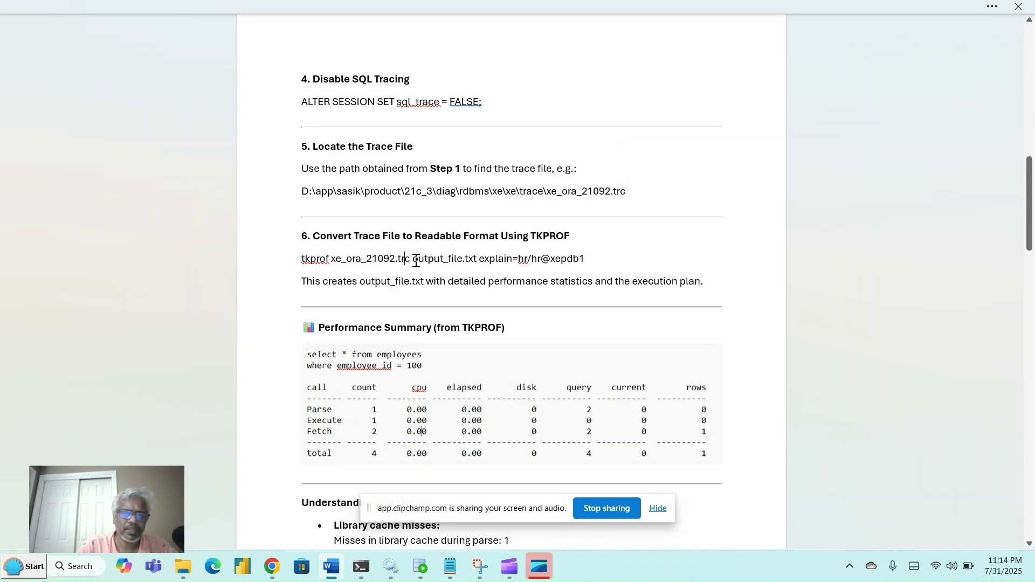
- Highlight the explain argument of the tkprof command and review the note about the output_file.txt it creates
left_click_drag(416, 261, 512, 265)
left_click(512, 261)
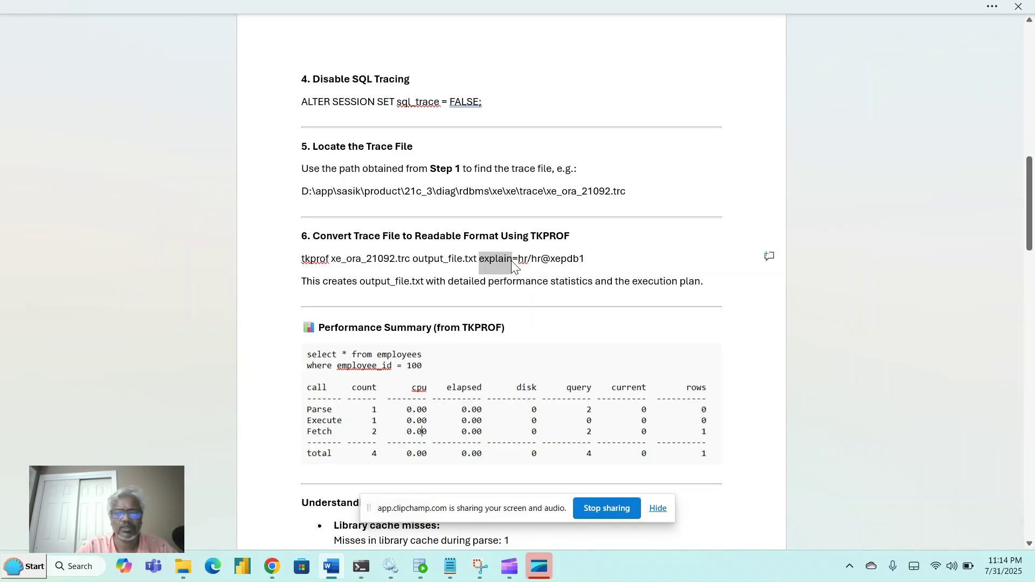
left_click(590, 264)
left_click_drag(590, 264, 484, 261)
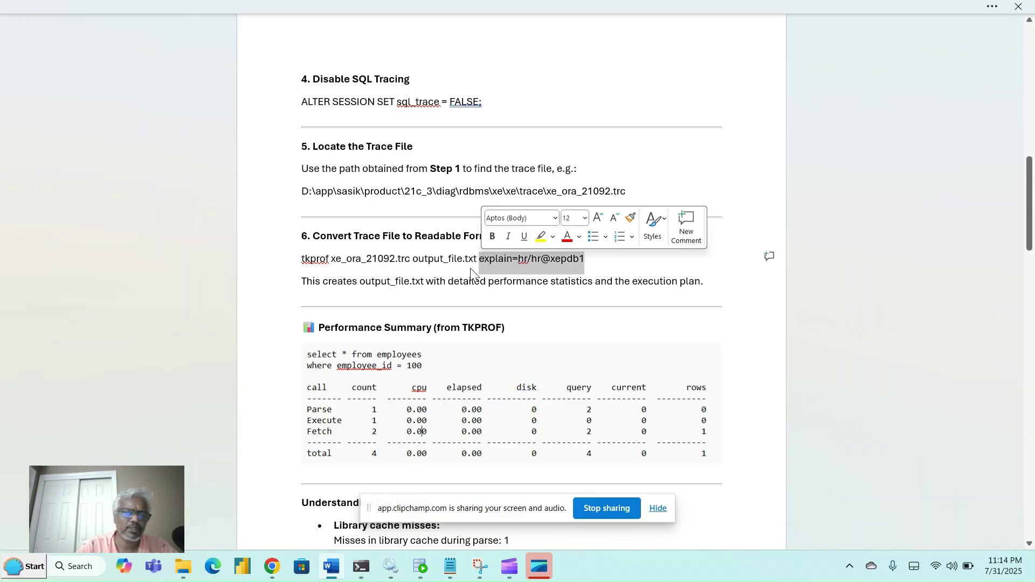
left_click(462, 268)
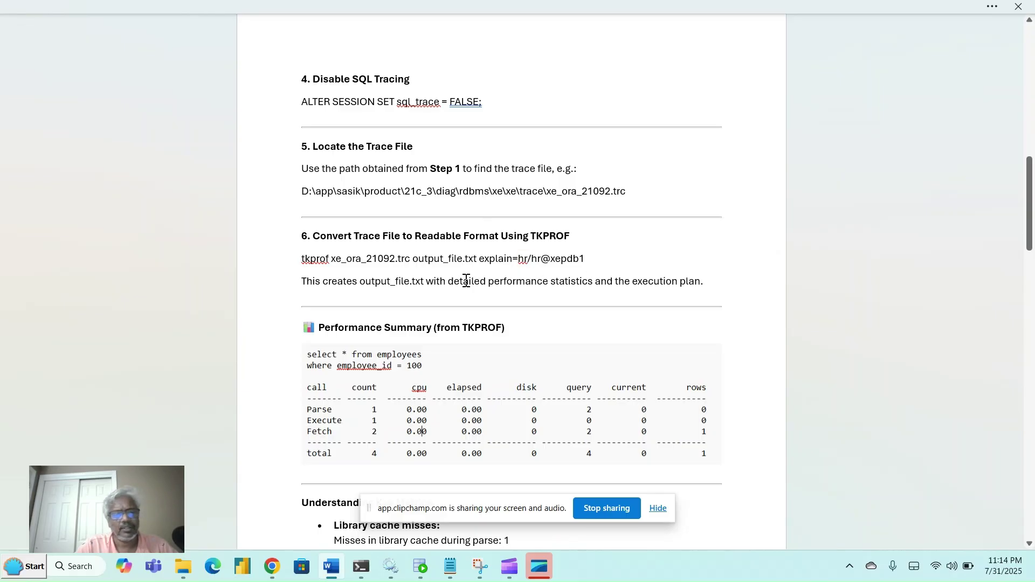
double_click(364, 280)
left_click(447, 302)
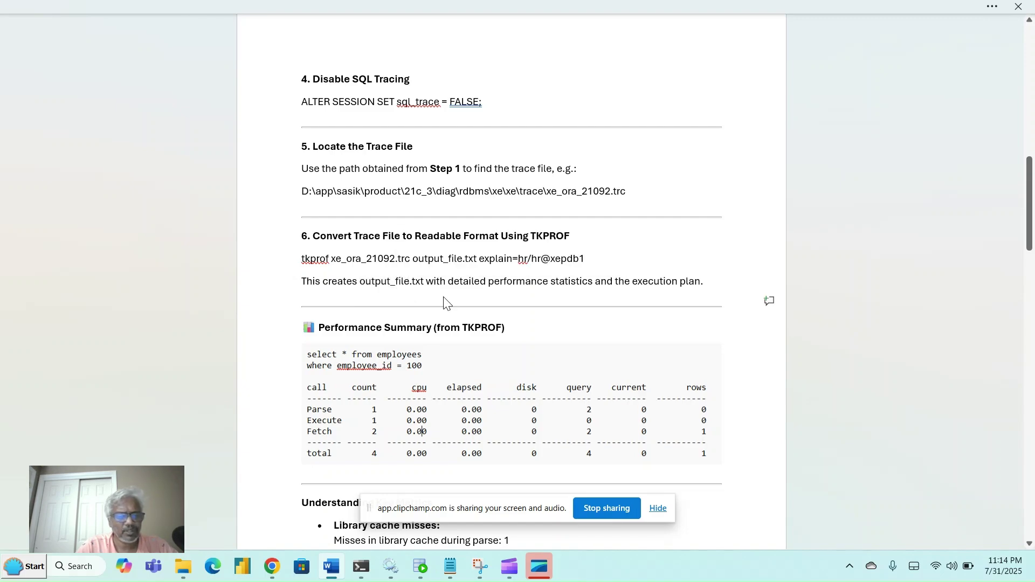
- Switch to the TKPROF output file in Notepad and find the section for the employees query with employee_id = 100
left_click(448, 576)
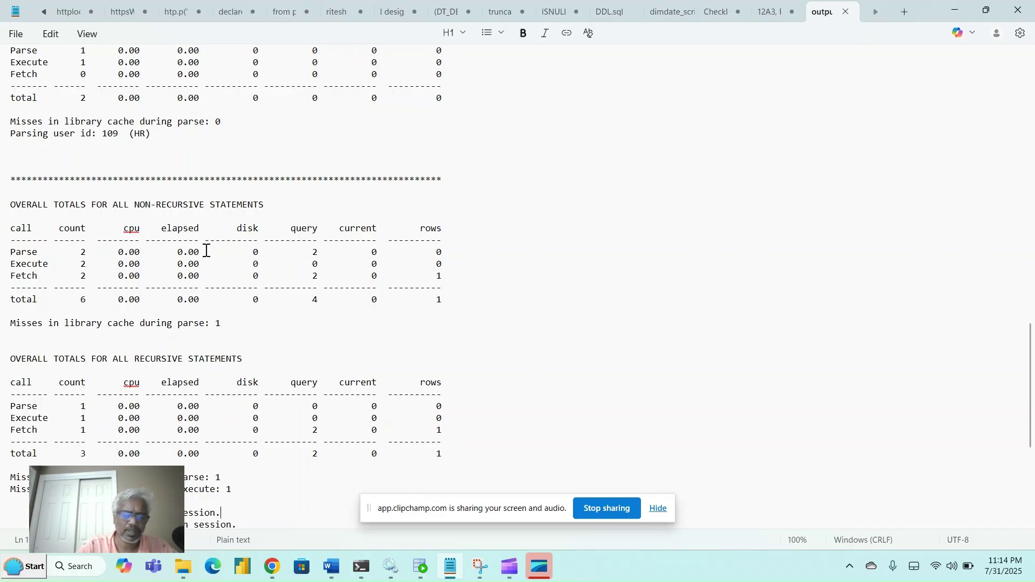
key("Up")
key("Up")
key("Up")
key("Up")
key("Up")
key("Up")
key("Up")
key("Up")
key("Up")
key("Up")
key("Up")
key("Up")
key("Up")
key("Up")
key("Up")
key("Up")
key("Up")
key("Up")
key("Up")
key("Up")
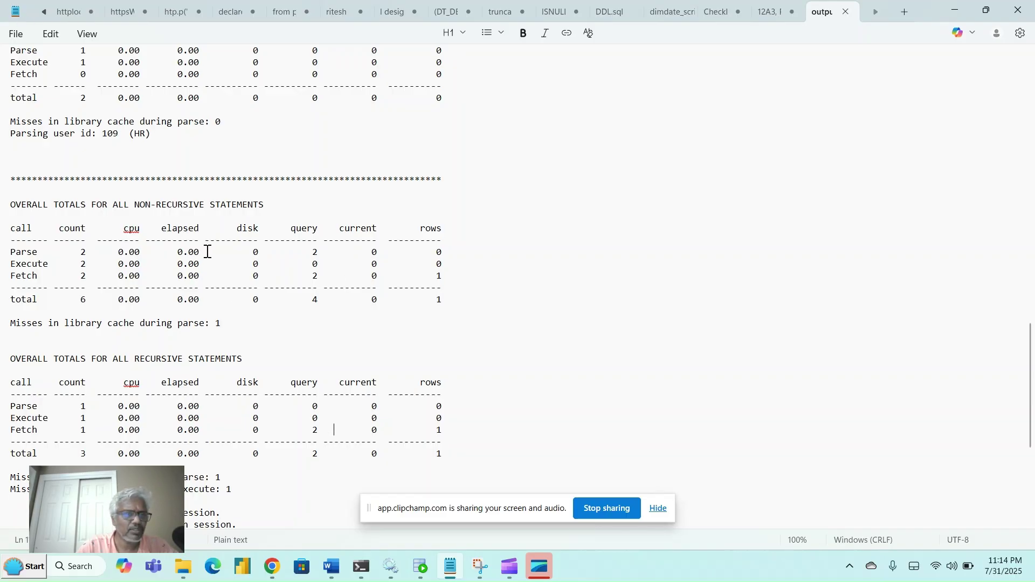
key("Up")
key("Up")
key("Up")
key("Up")
key("Up")
key("Up")
key("Up")
key("Up")
key("Up")
key("Up")
key("Up")
key("Up")
key("Up")
key("Up")
key("Up")
key("Up")
key("Up")
key("Up")
key("Up")
key("Up")
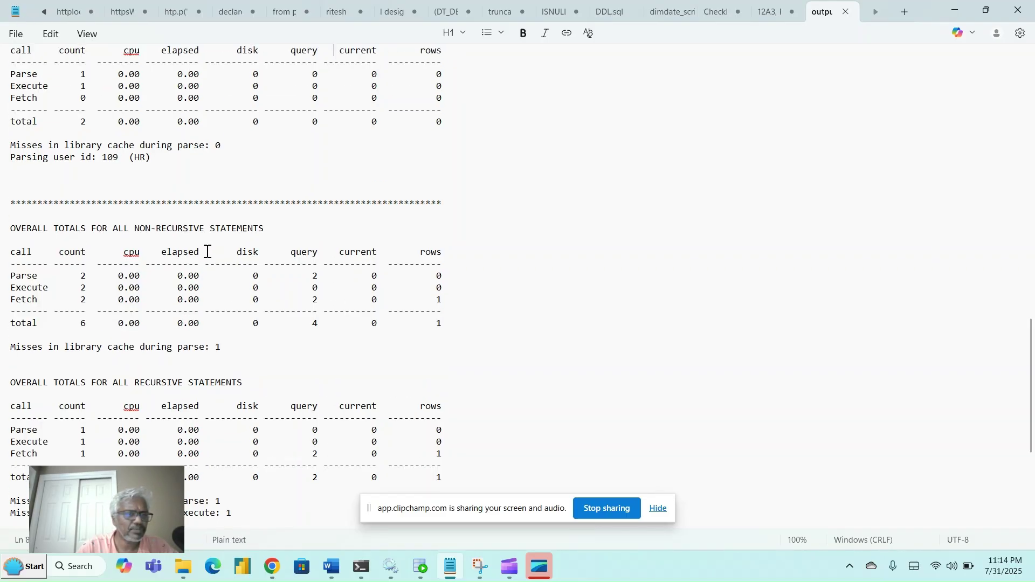
key("Up")
key("Up")
key("Up")
key("Up")
key("Up")
key("Up")
key("Up")
key("Up")
key("Up")
key("Up")
key("Up")
key("Up")
key("Up")
key("Up")
key("Up")
key("Up")
key("Up")
key("Up")
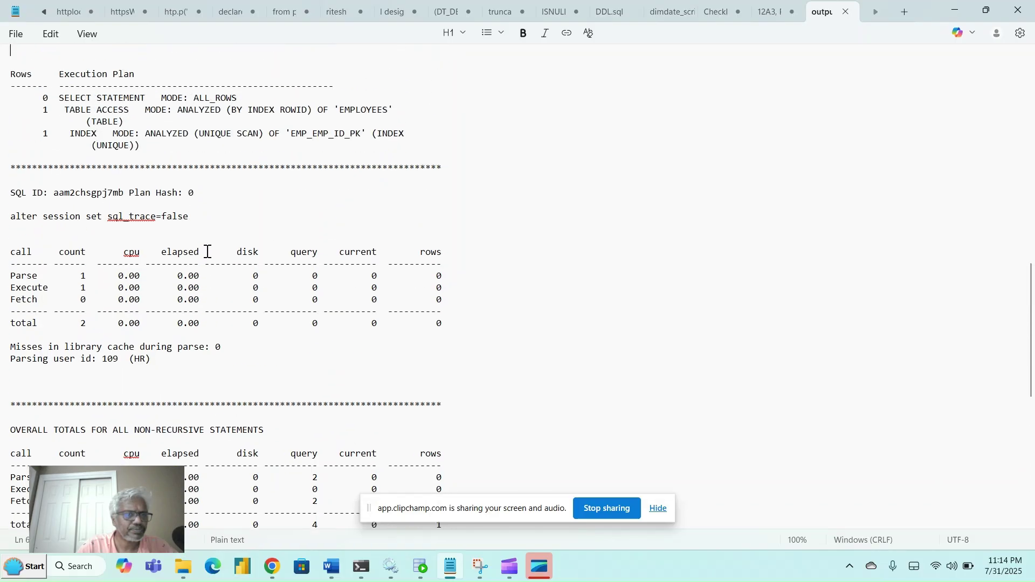
key("Up")
key("Up")
key("Up")
key("Up")
key("Up")
key("Up")
key("Up")
key("Up")
key("Up")
key("Up")
key("Up")
key("Up")
key("Up")
key("Up")
key("Up")
key("Up")
key("Up")
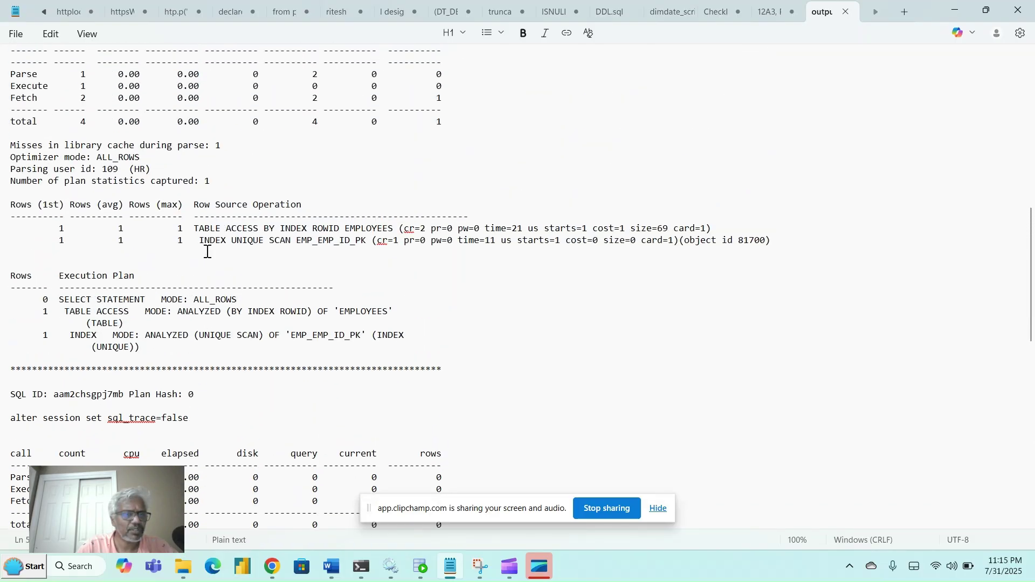
key("Up")
key("Up")
key("Up")
key("Up")
key("Up")
key("Up")
key("Up")
key("Up")
key("Up")
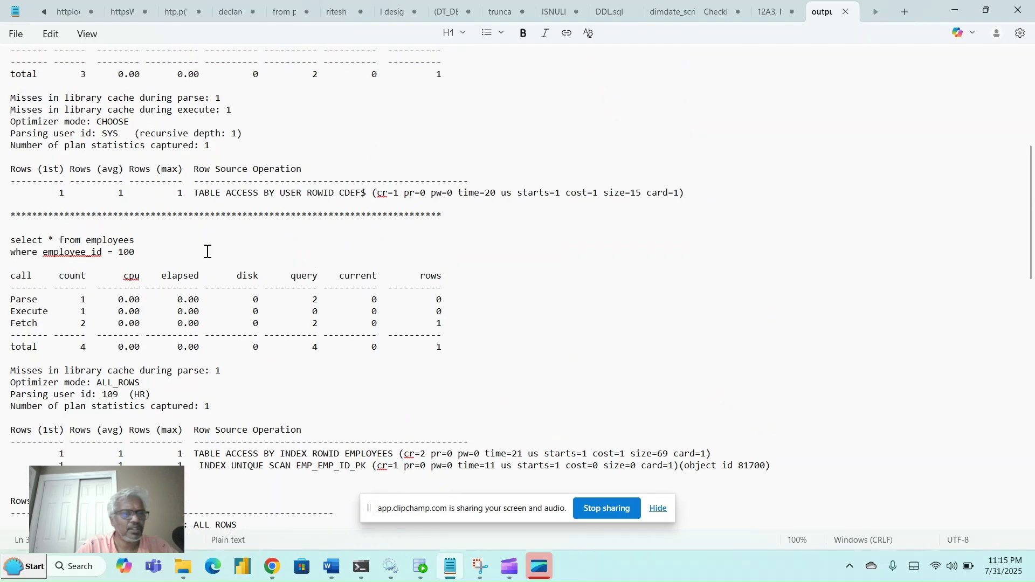
key("Down")
key("Down")
key("Down")
key("Down")
key("Down")
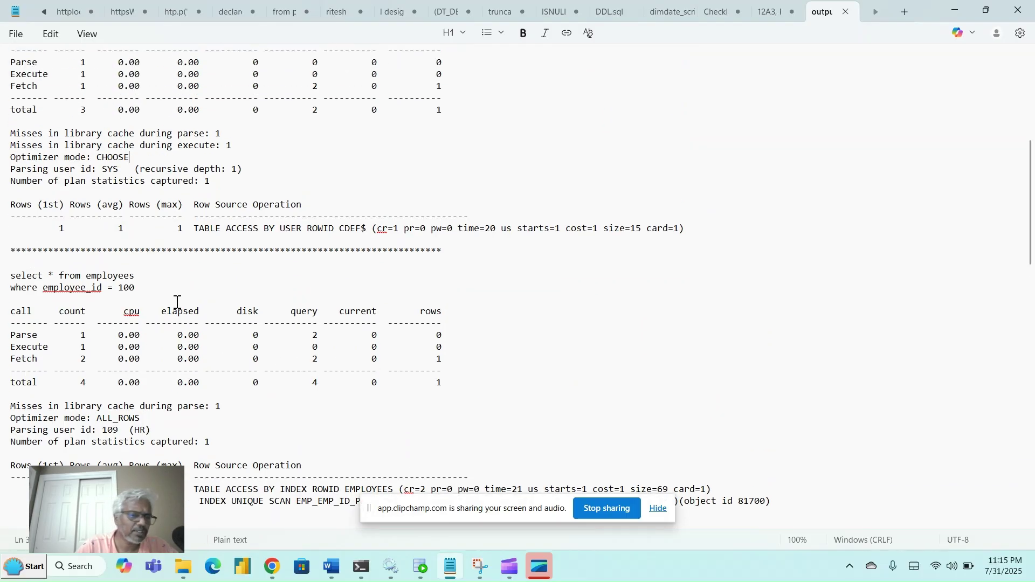
- Highlight the employees query and its call statistics table, and examine the Parse, Execute and Fetch rows
left_click(156, 283)
left_click_drag(156, 282, 12, 281)
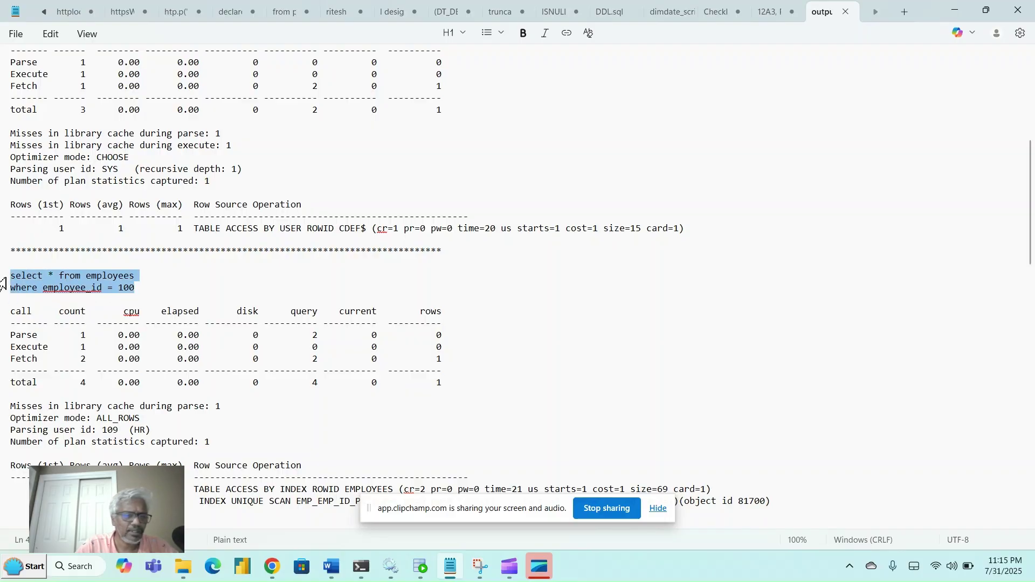
left_click_drag(469, 381, 7, 306)
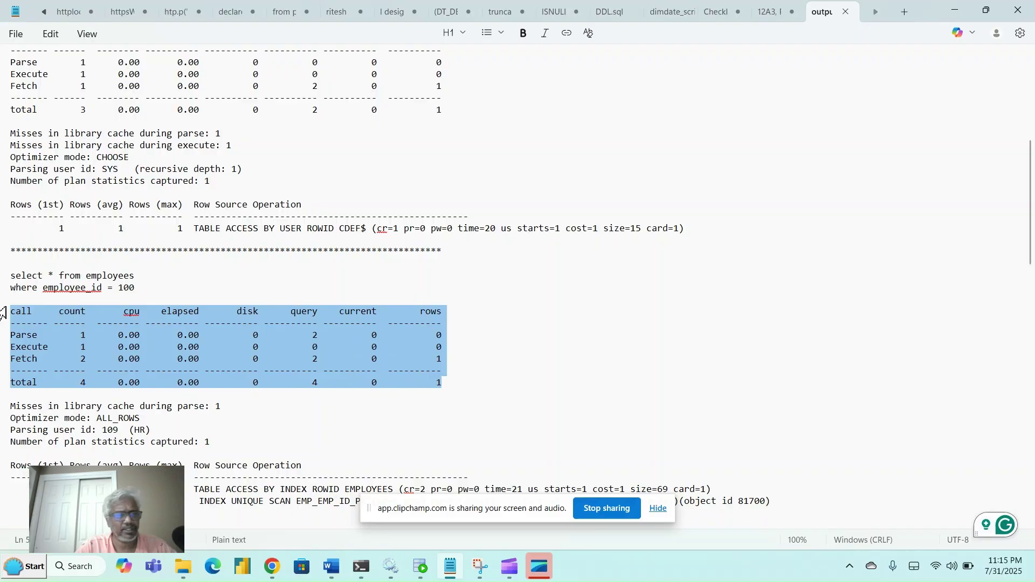
left_click(41, 335)
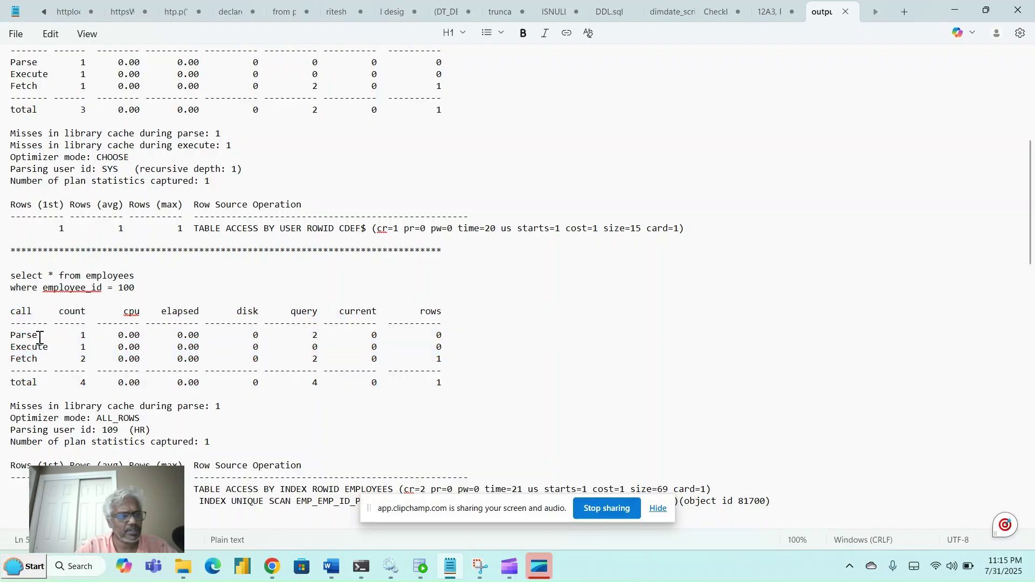
left_click_drag(53, 349, 15, 351)
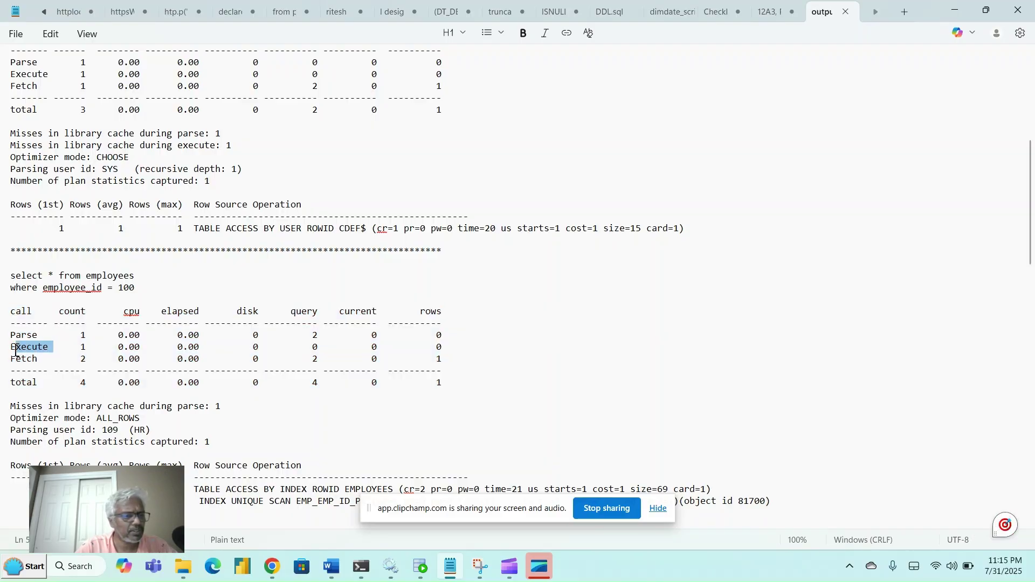
left_click(49, 360)
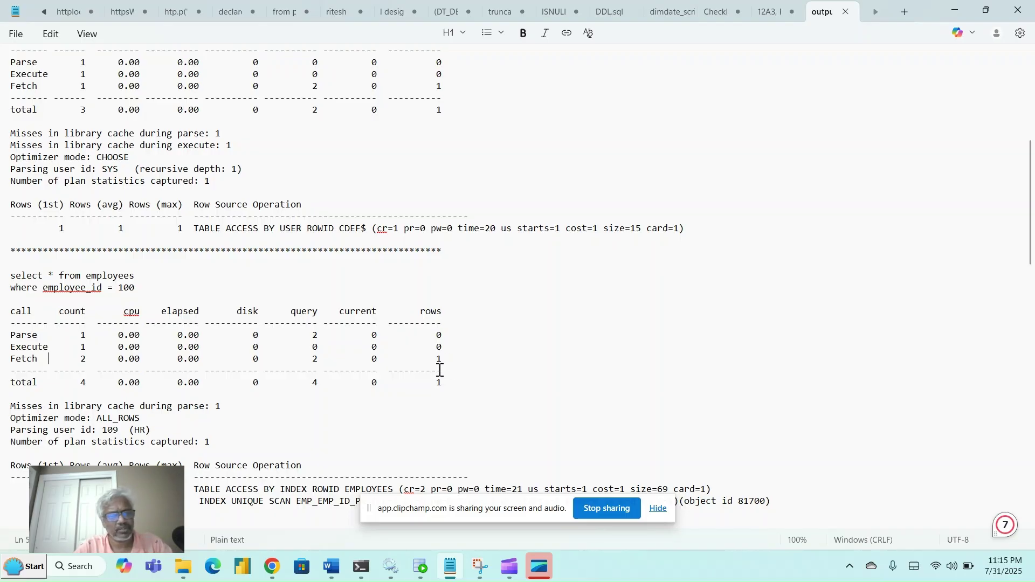
- Review the Understanding Key Metrics section in the Word document, and highlight the ALL_ROWS optimizer mode in the Notepad output
key("alt+Tab")
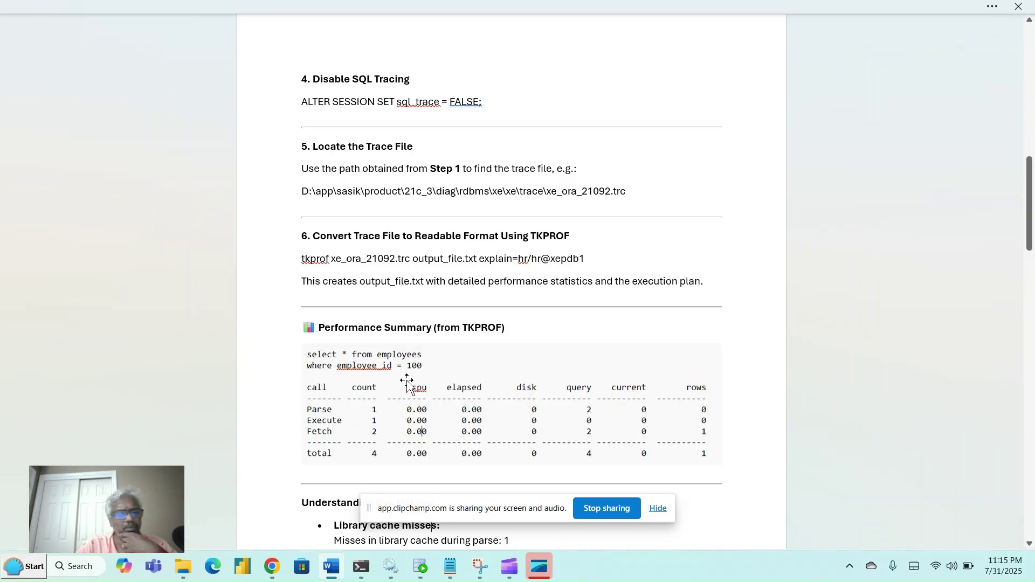
scroll(409, 384, "down", 1)
scroll(408, 384, "down", 6)
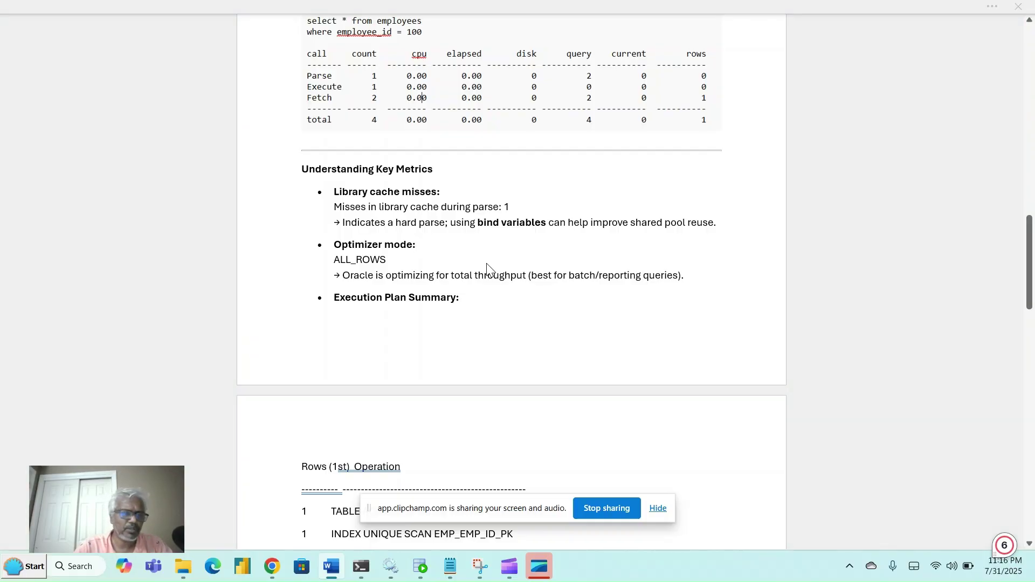
key("alt+Tab")
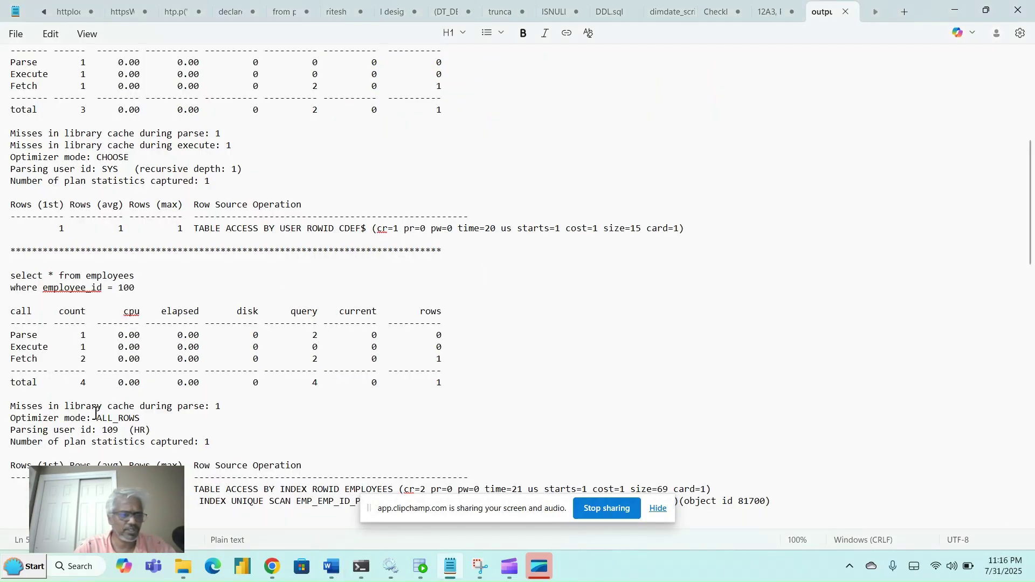
left_click_drag(140, 419, 97, 418)
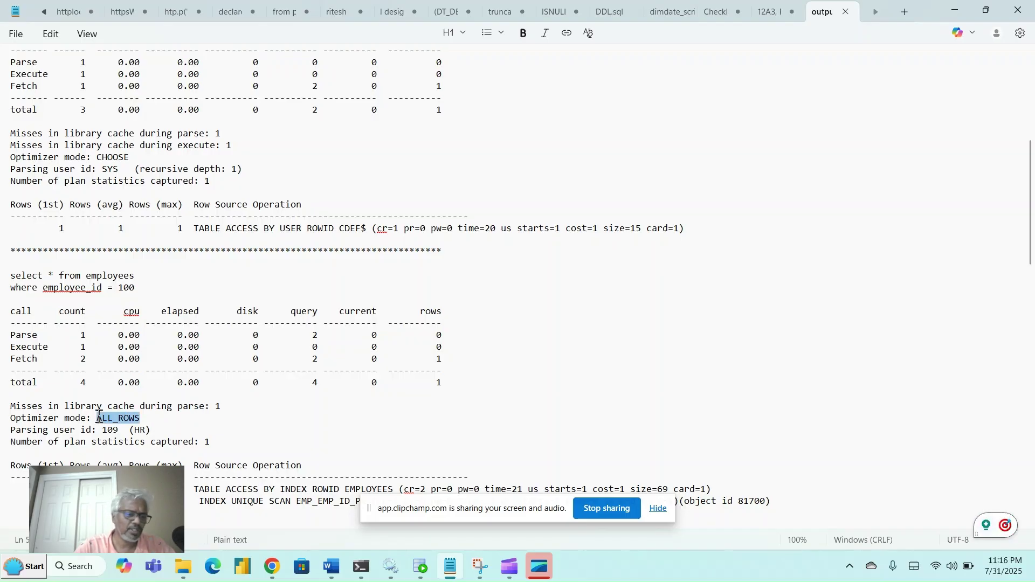
- Switch to the Word document and highlight the ALL_ROWS optimizer mode and its explanation about total throughput for batch/reporting queries
left_click(165, 417)
key("alt+Tab")
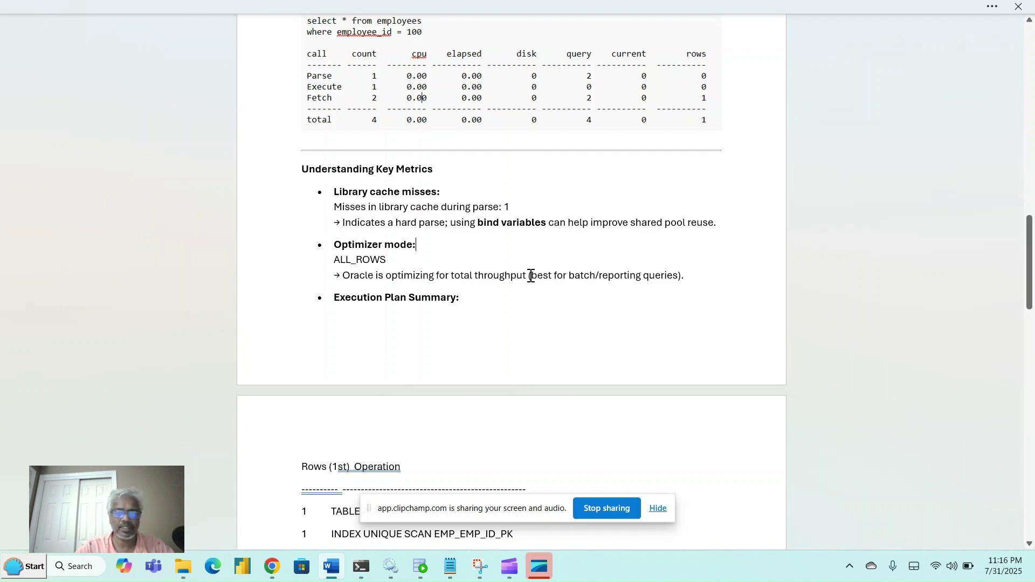
left_click_drag(531, 276, 583, 275)
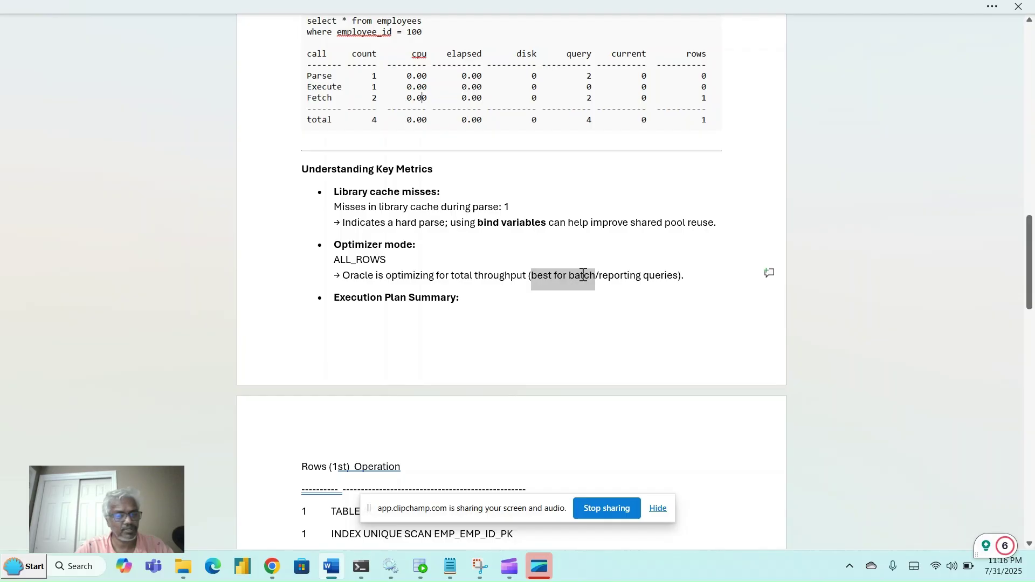
left_click(459, 284)
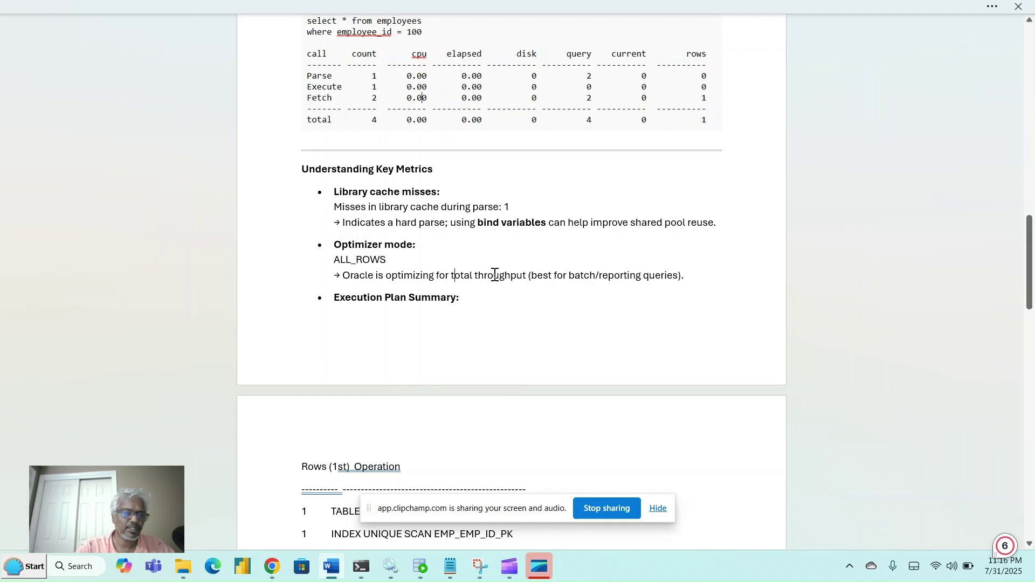
left_click_drag(387, 260, 336, 262)
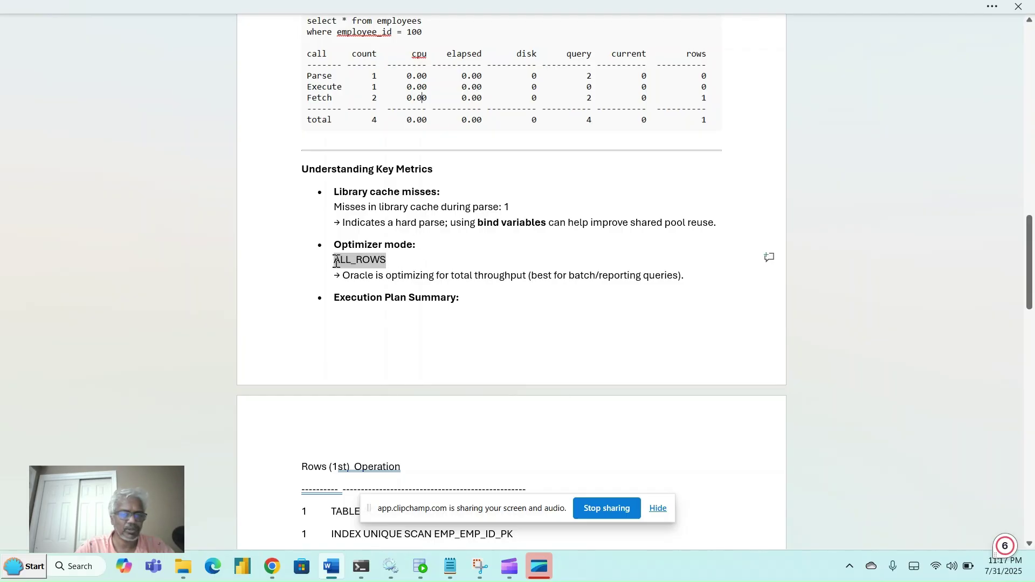
left_click(520, 291)
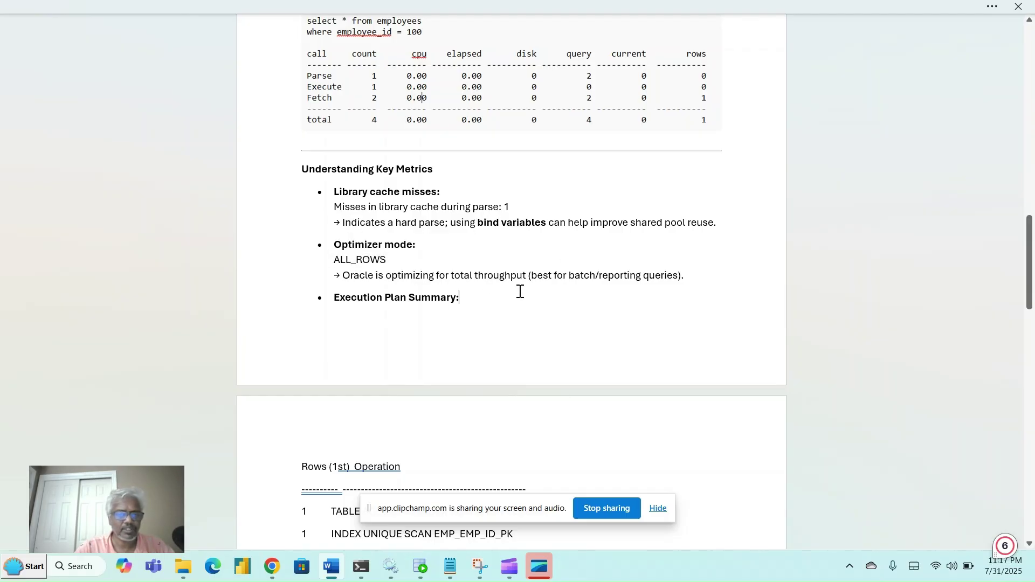
left_click(694, 282)
left_click_drag(624, 269, 561, 266)
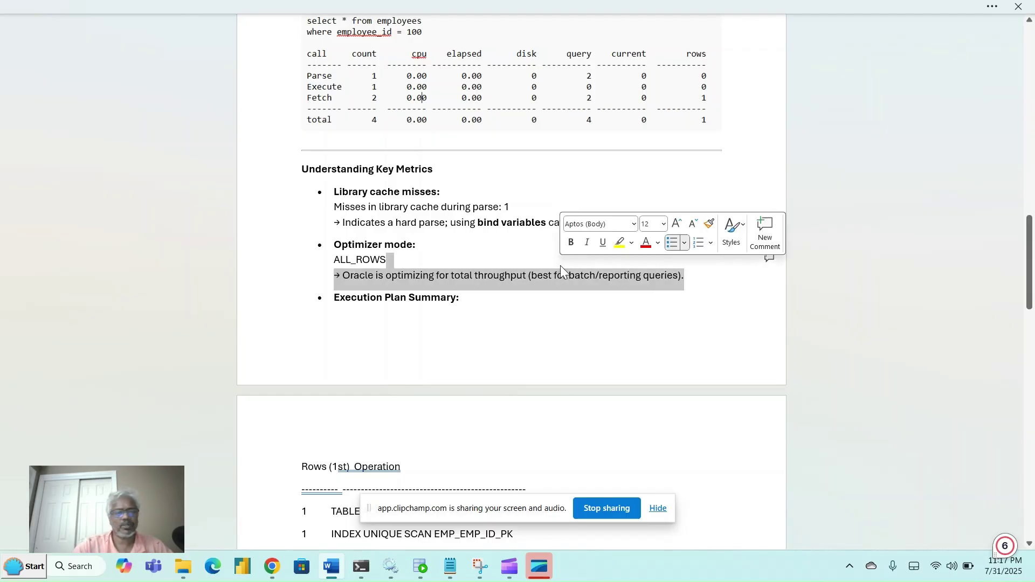
left_click(526, 268)
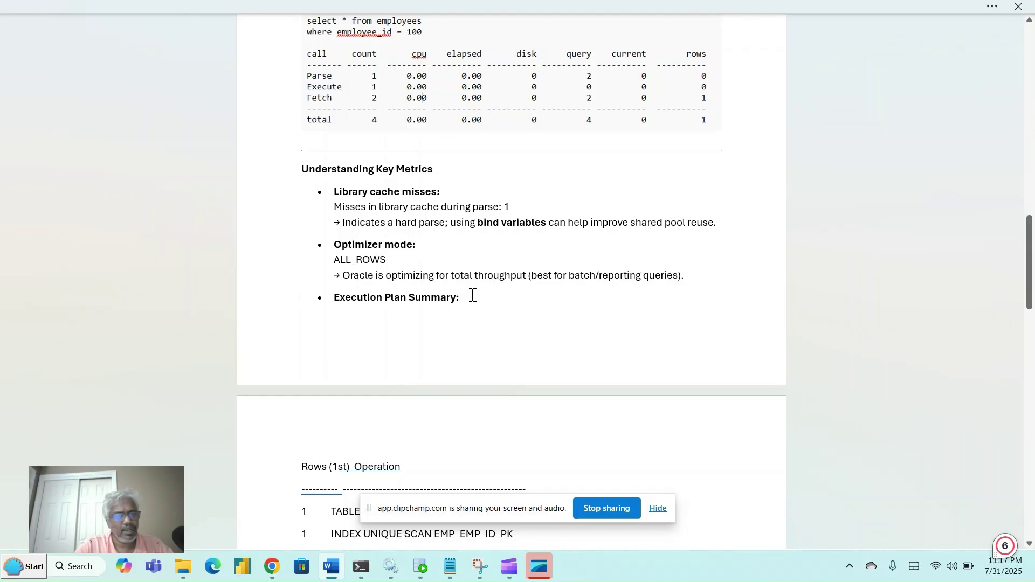
- Switch to the TKPROF output in Notepad and highlight the Row Source Operation table of the employees query
scroll(473, 296, "down", 3)
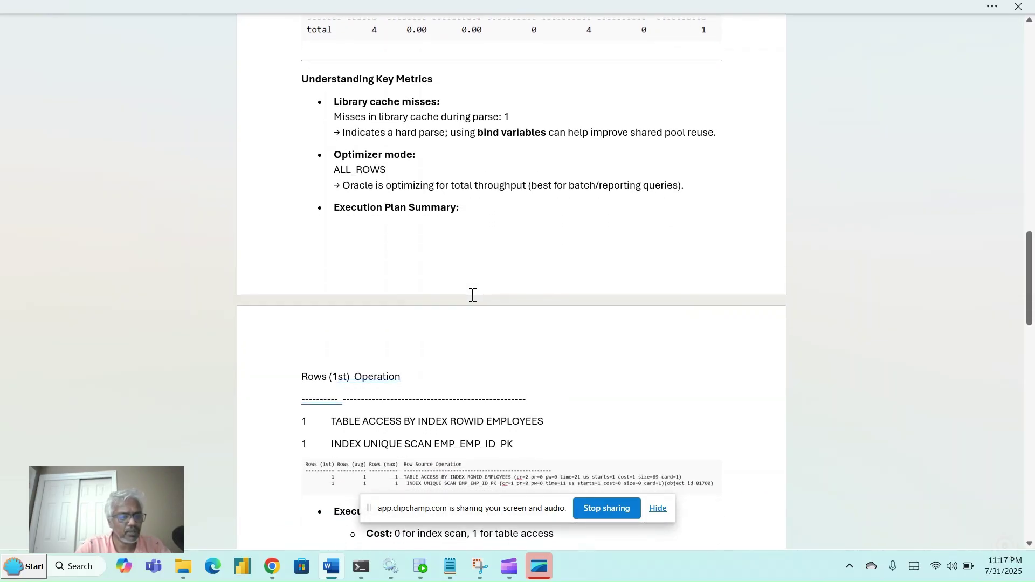
key("alt+Tab")
key("Down")
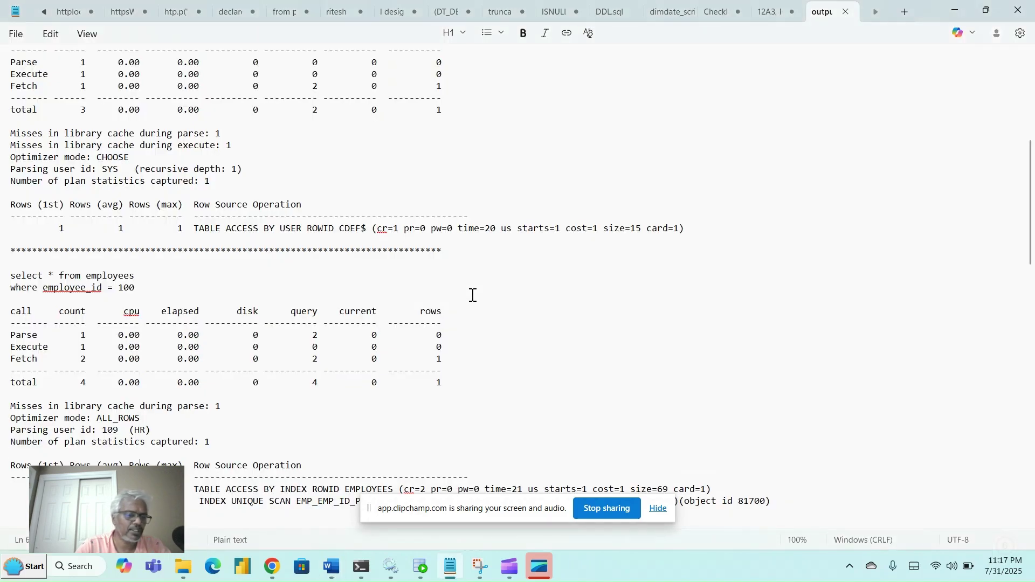
key("Down")
key("Down")
key("Down")
key("Down")
key("Down")
key("Down")
key("Down")
key("Down")
key("Down")
key("Down")
key("Down")
key("Down")
key("Down")
key("Down")
key("Down")
key("Down")
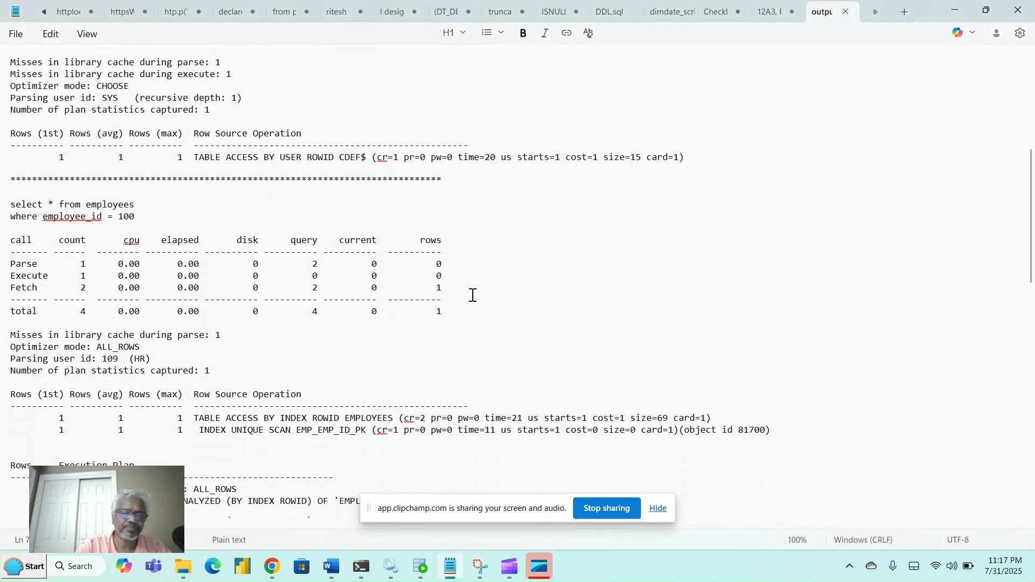
key("Down")
key("Down")
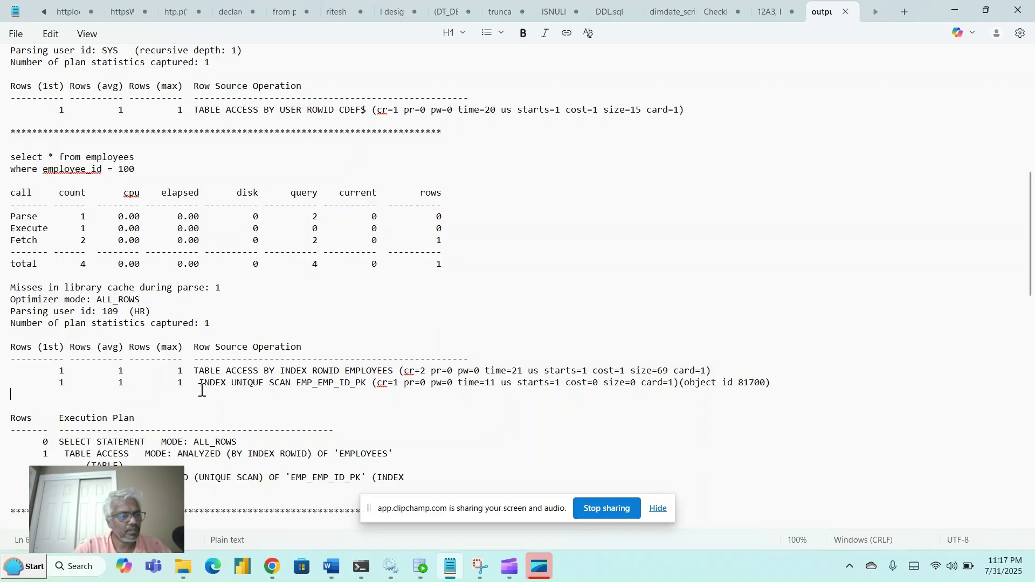
left_click_drag(201, 394, 4, 349)
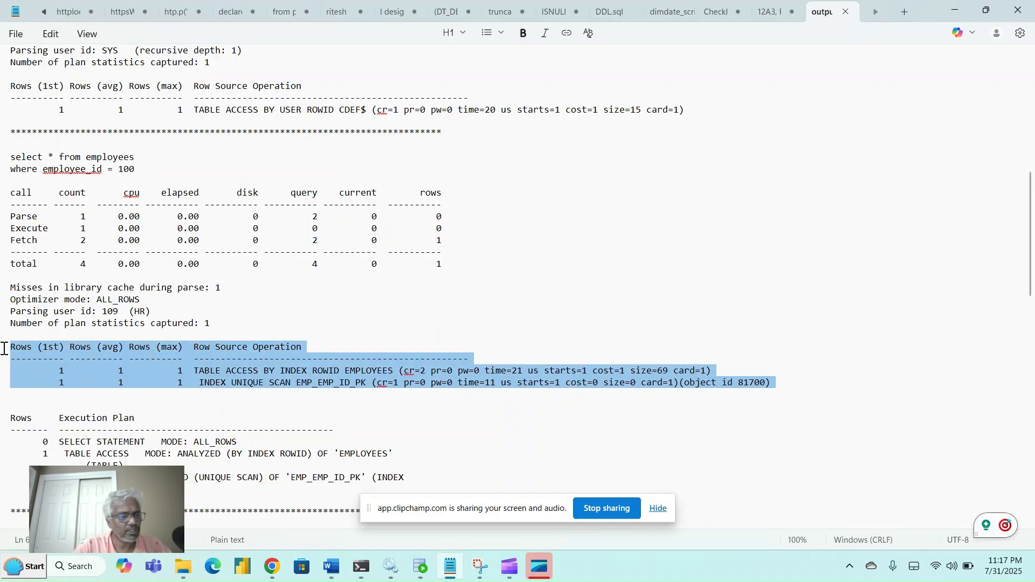
left_click(280, 370)
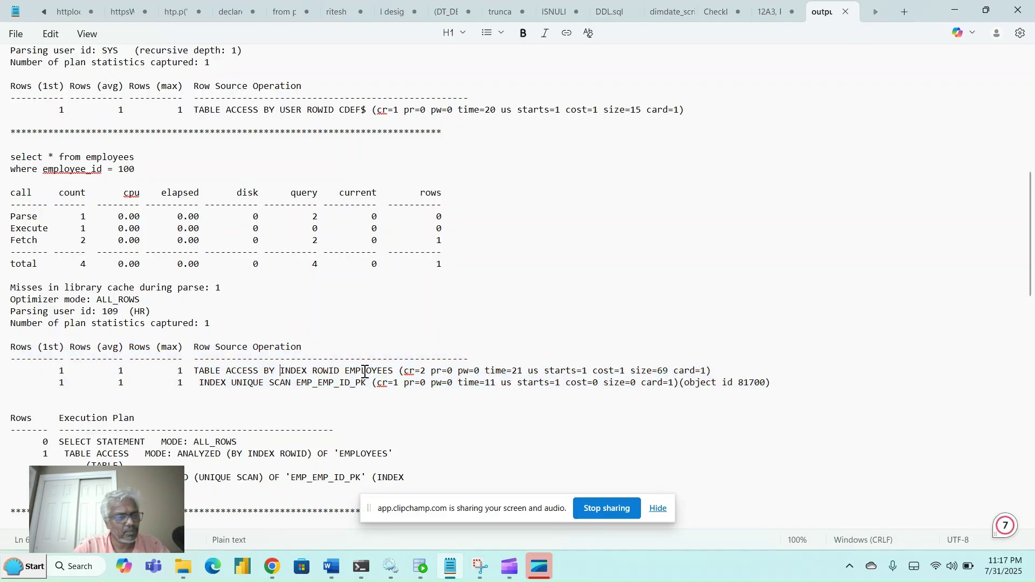
- Return to the Word document's Execution Plan Summary, review the Cost entry, and highlight INDEX ROWID EMPLOYEES in the table access line
key("alt+Tab")
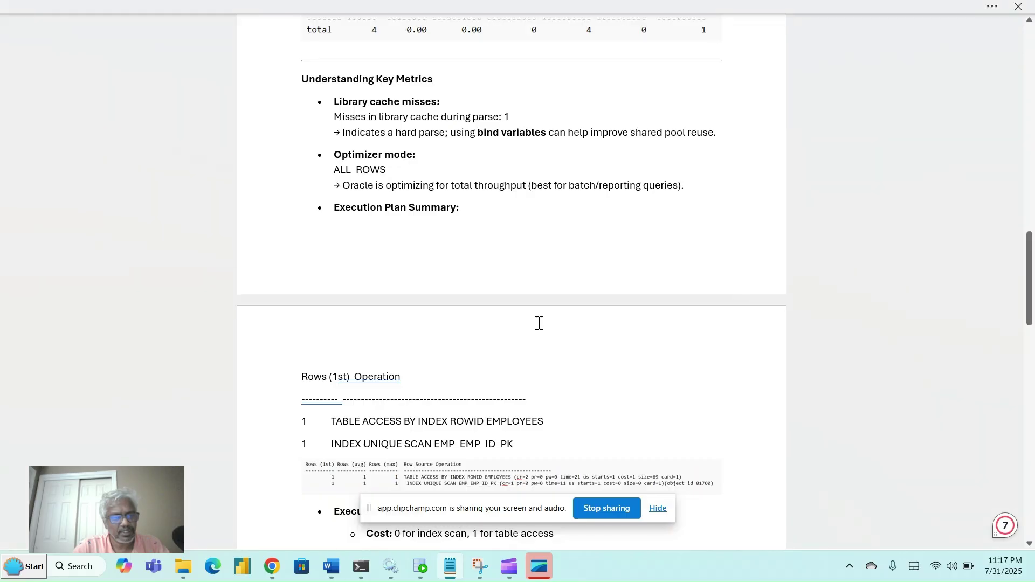
scroll(505, 402, "down", 3)
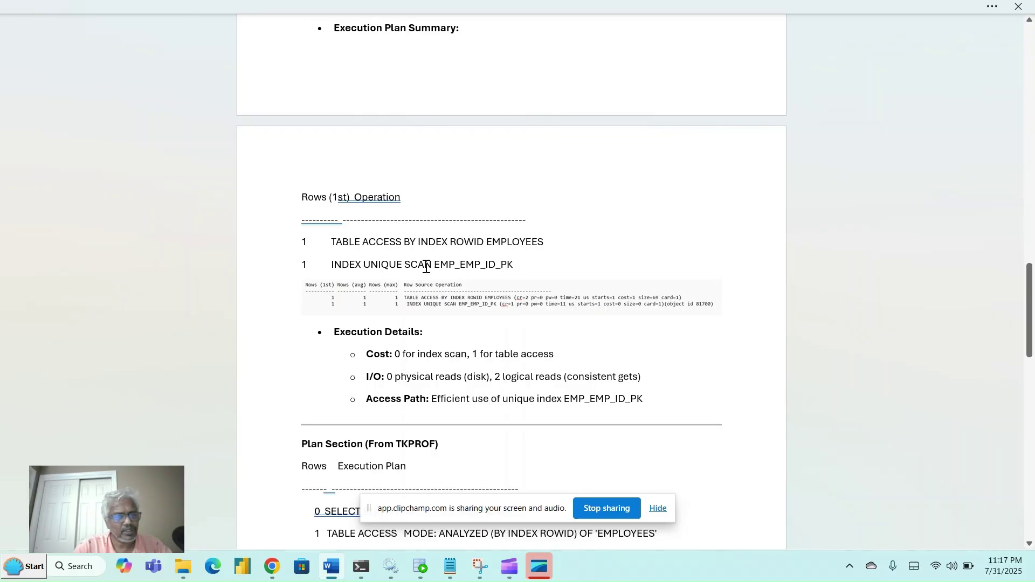
left_click(413, 356)
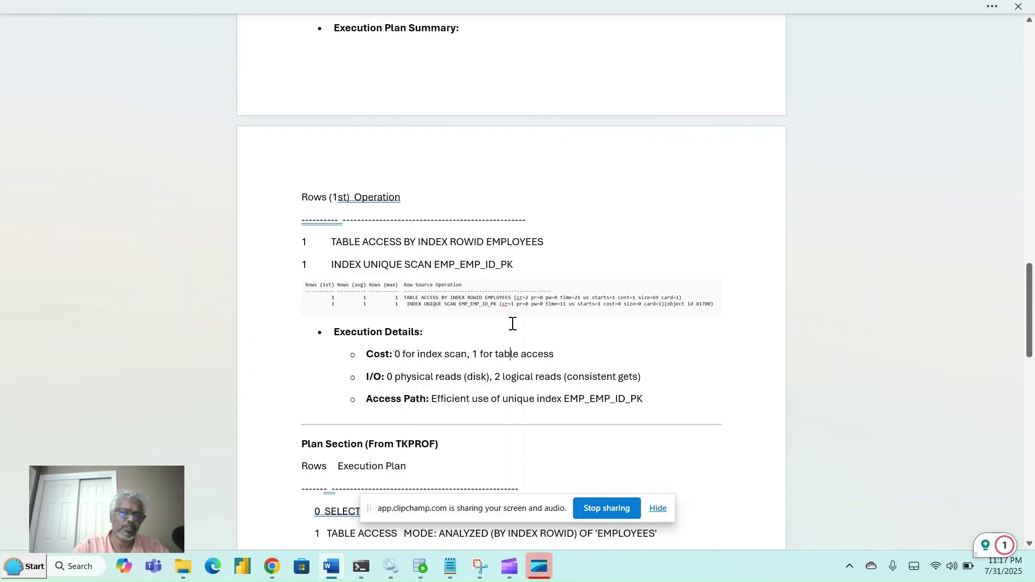
left_click_drag(544, 241, 426, 242)
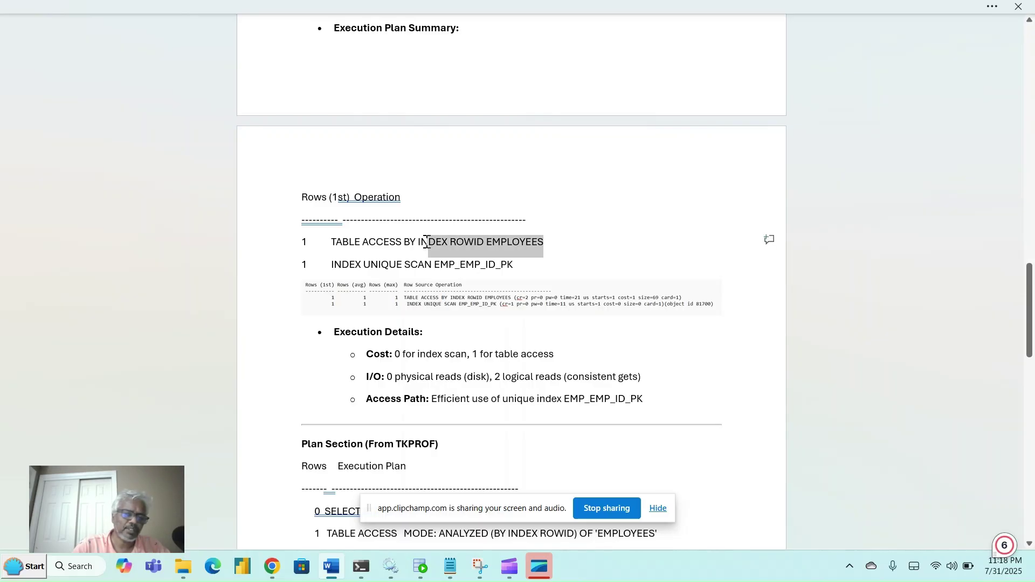
left_click(528, 356)
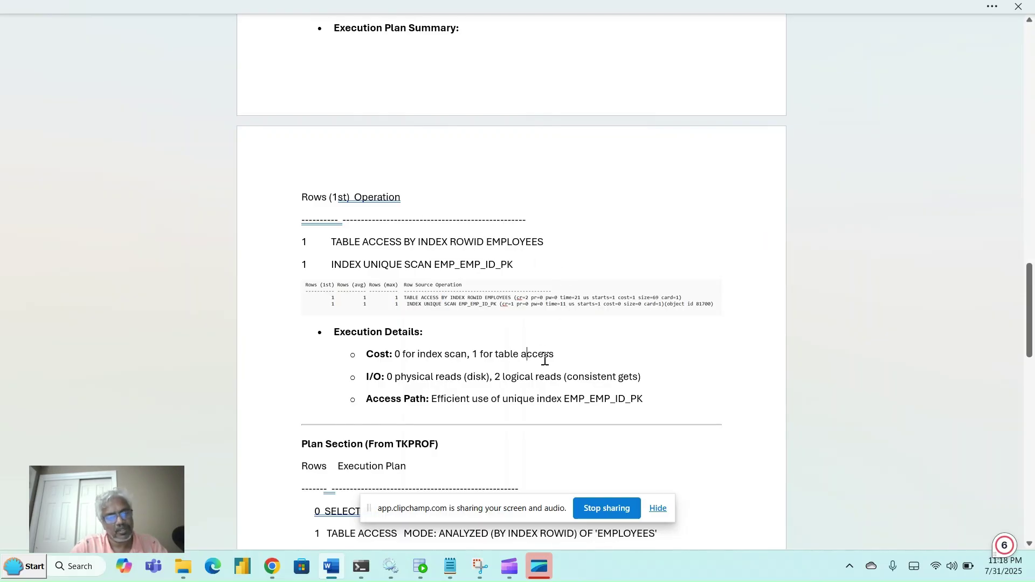
- In the Notepad output, highlight the cost values of the EMPLOYEES table access and the EMP_EMP_ID_PK index scan, comparing them with the Word notes
key("alt+Tab")
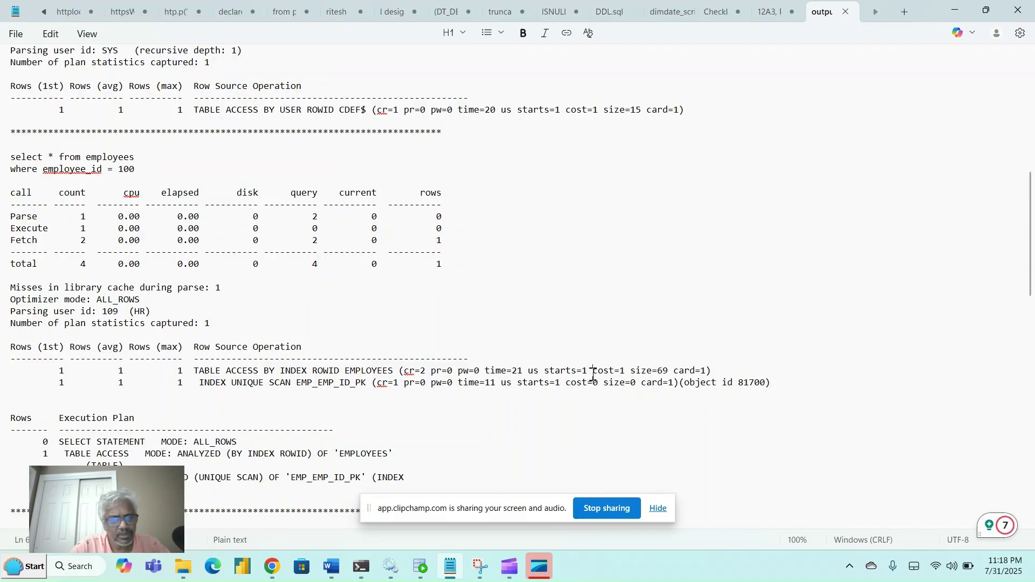
left_click_drag(592, 371, 629, 371)
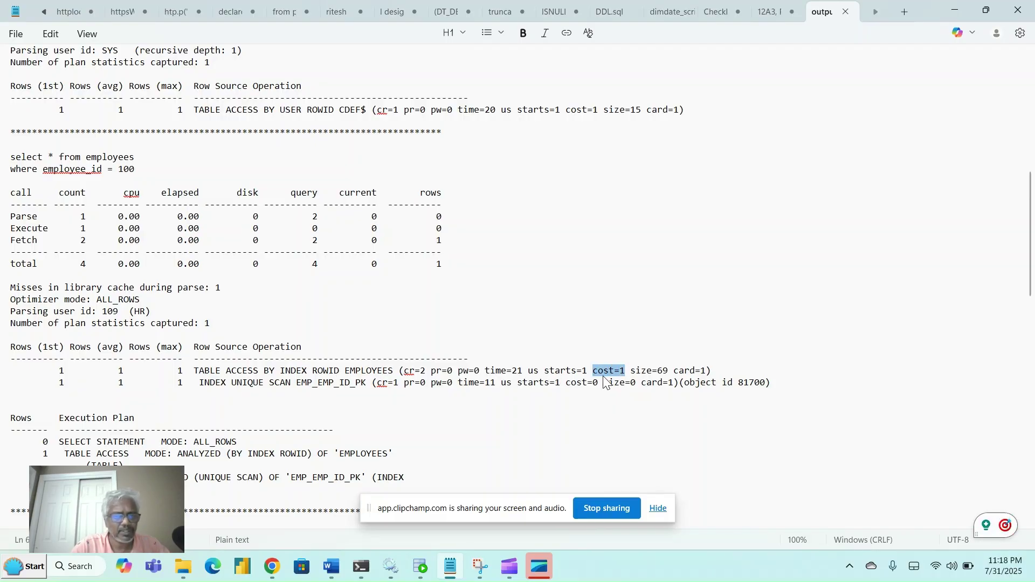
left_click(567, 383)
left_click_drag(568, 383, 602, 386)
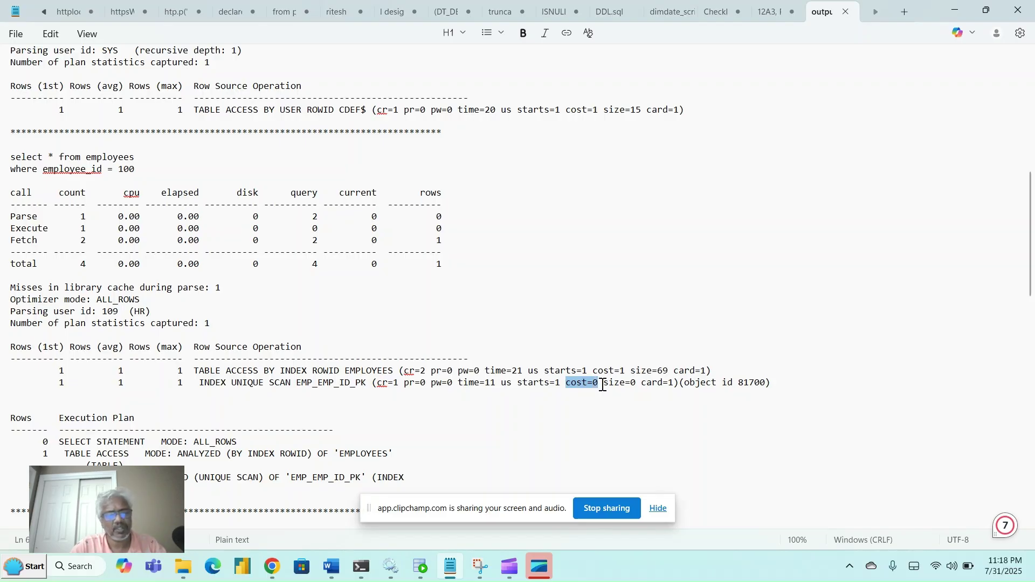
key("alt+Tab")
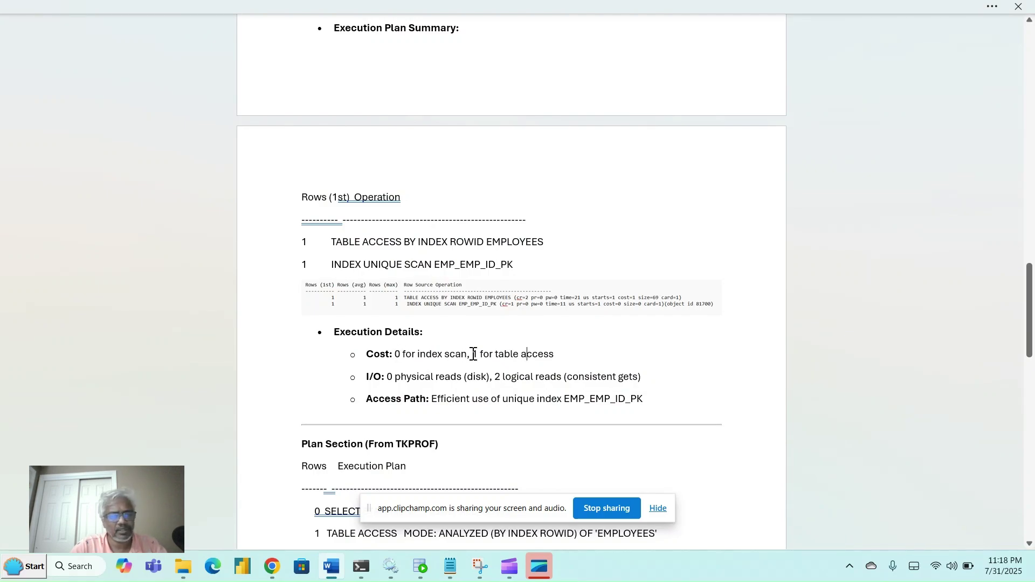
key("alt+Tab")
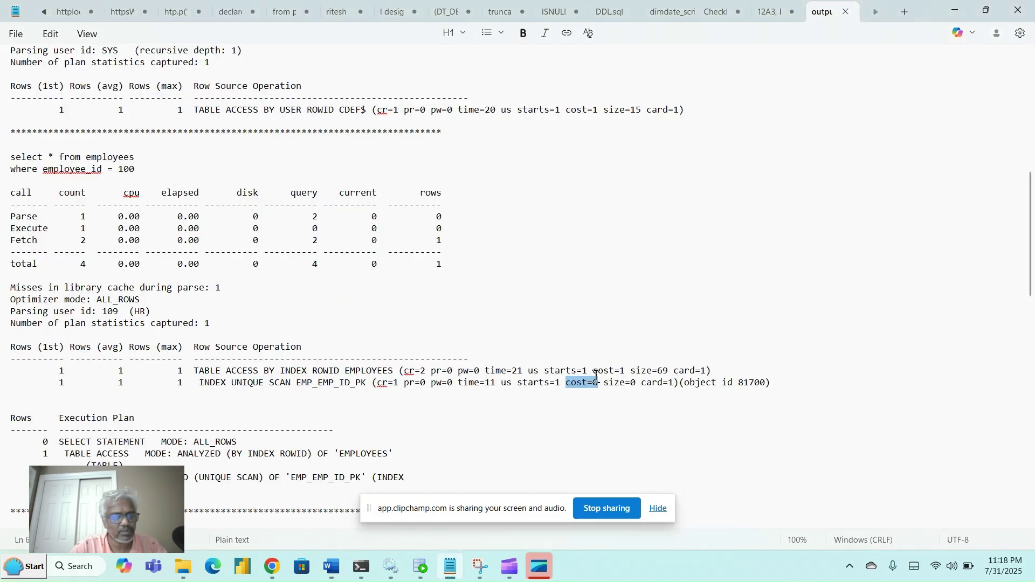
- In the Word document's Execution Details, highlight the physical and logical reads under I/O and the EMP_EMP_ID_PK index under Access Path
key("alt+Tab")
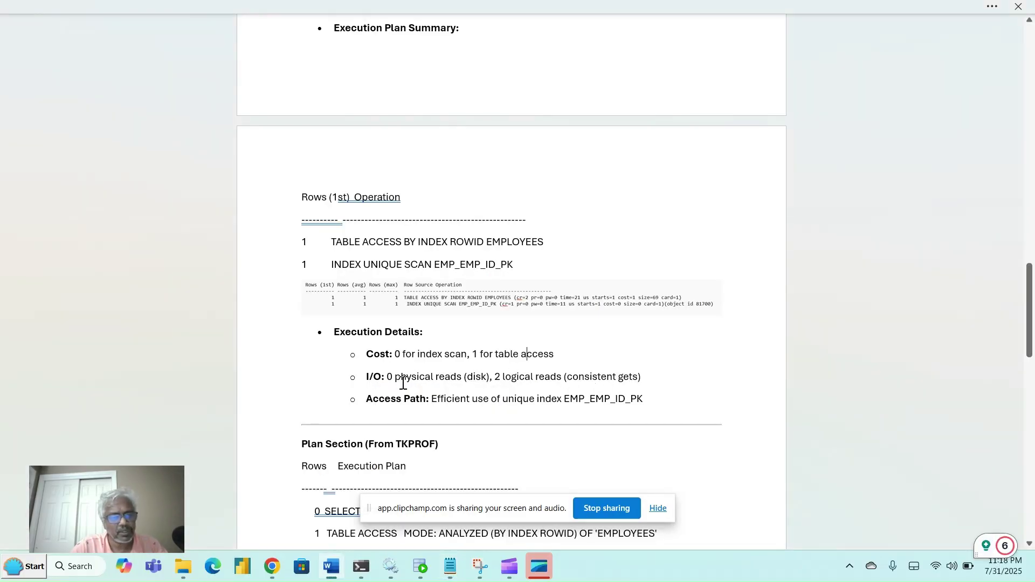
key("Down")
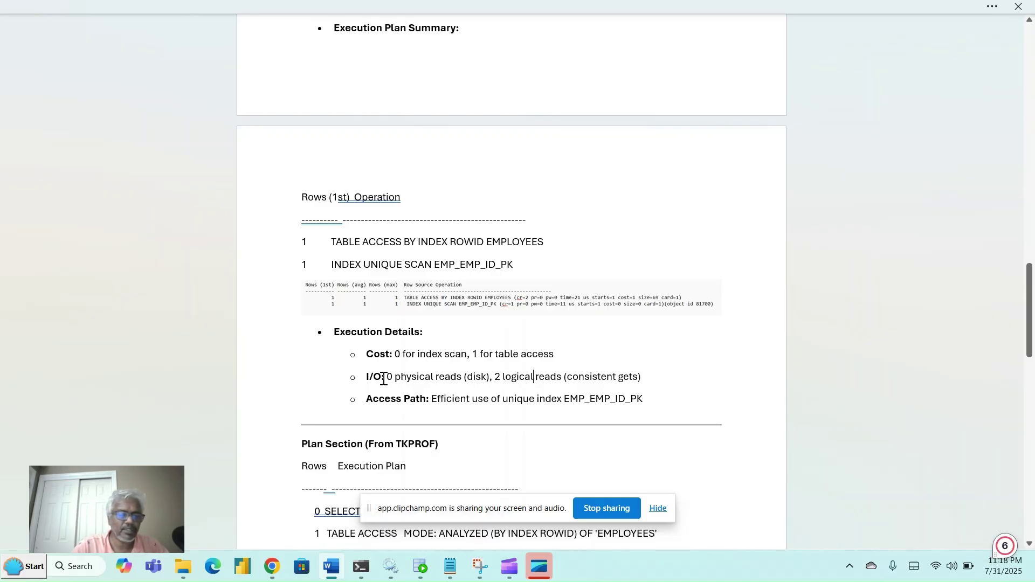
left_click_drag(389, 377, 435, 377)
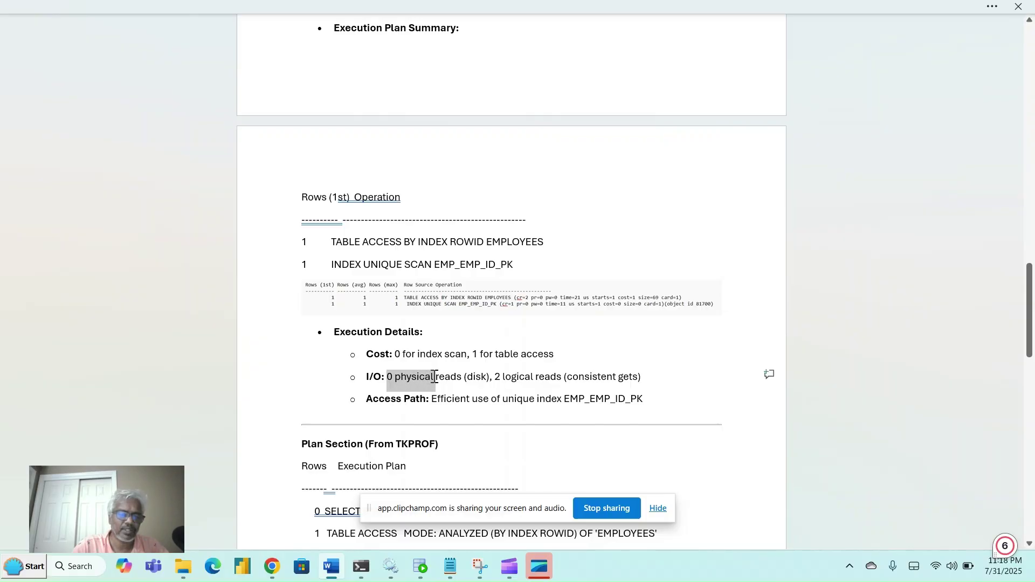
left_click(470, 377)
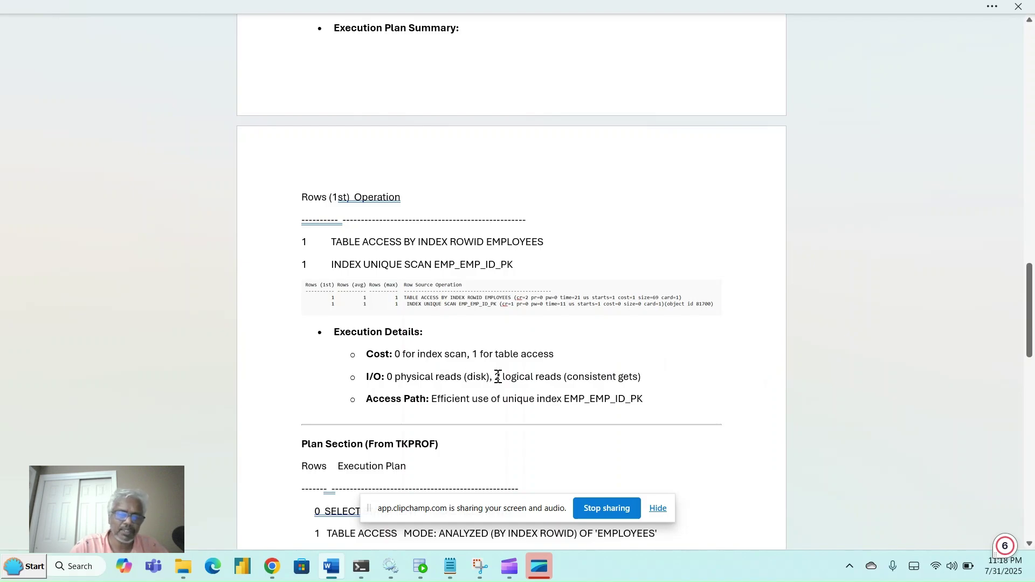
left_click_drag(497, 377, 559, 380)
left_click(642, 384)
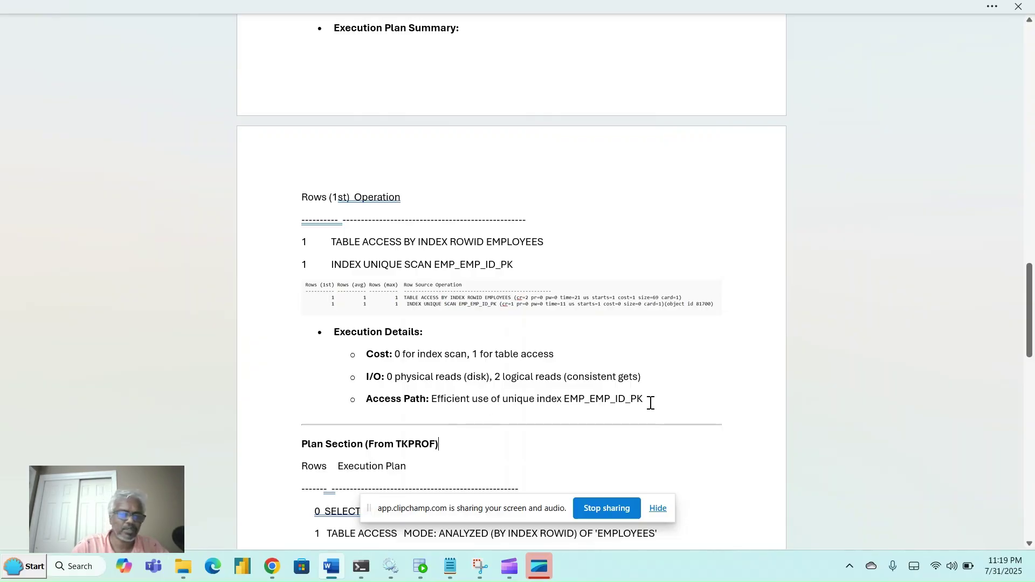
left_click_drag(651, 403, 577, 394)
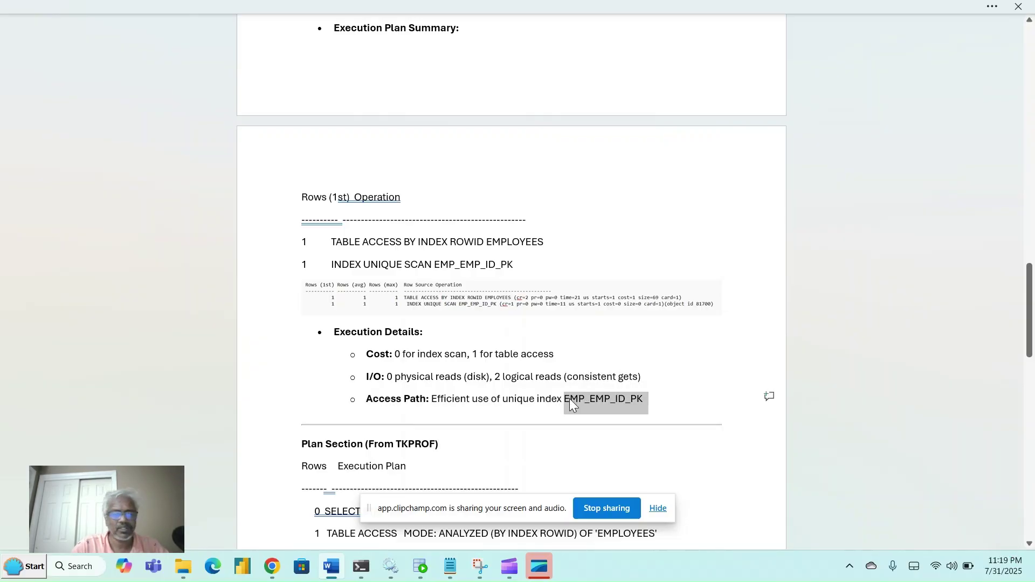
left_click(500, 399)
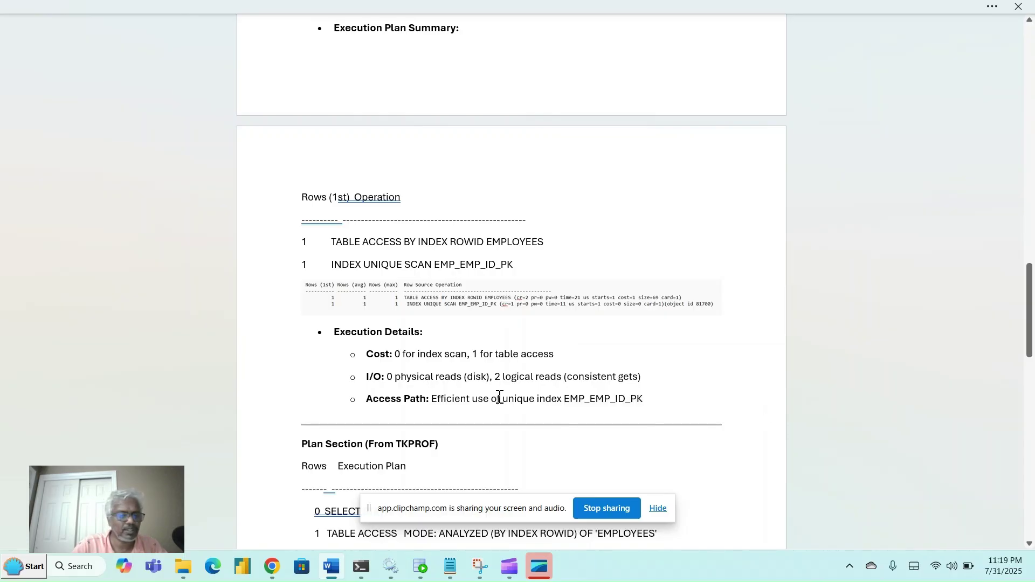
- Highlight "From TKPROF" in the Plan Section heading of the Word document and review the execution plan lines below it
scroll(500, 399, "down", 3)
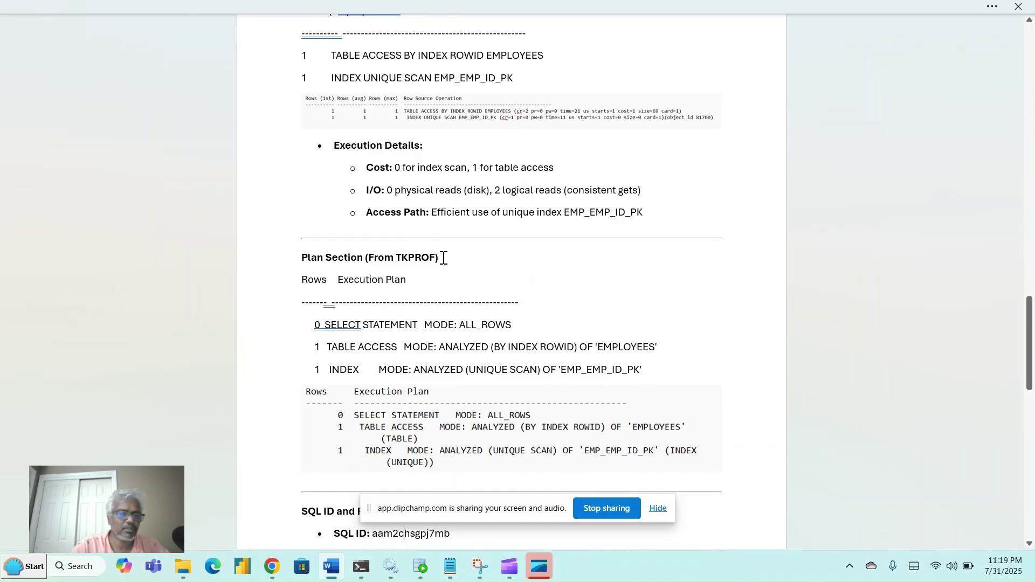
left_click_drag(443, 258, 368, 259)
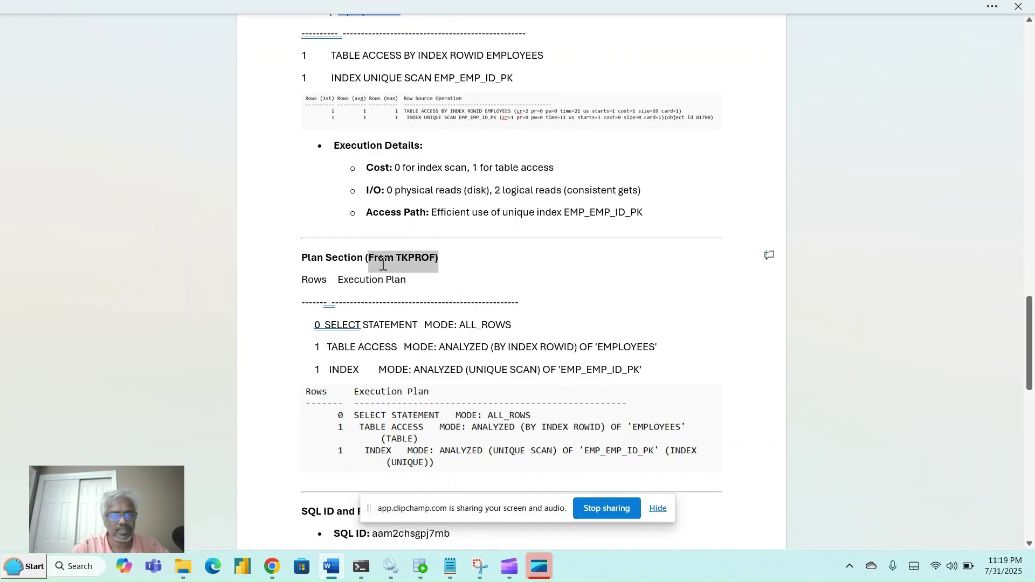
left_click(481, 326)
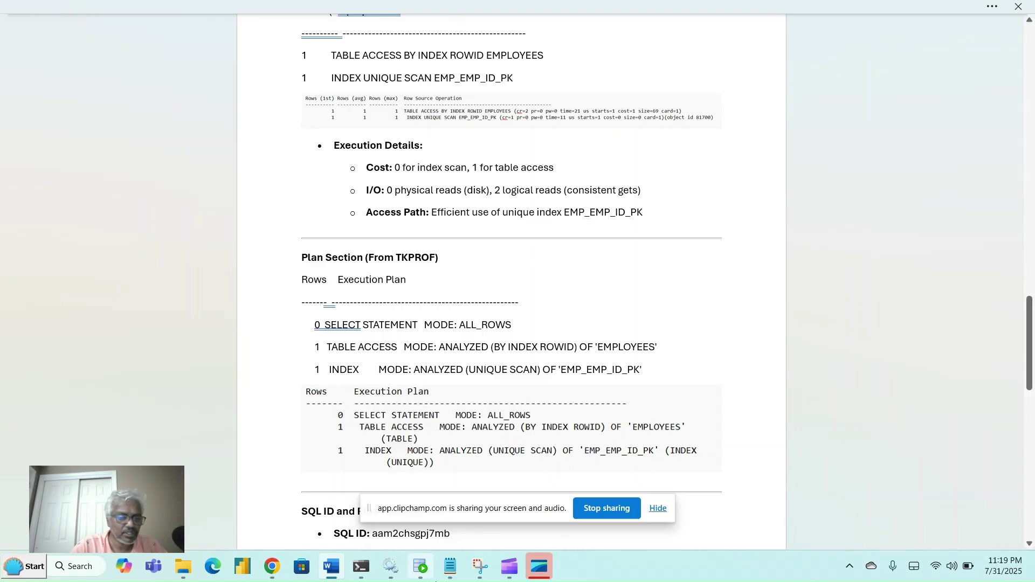
- Switch to the Notepad output, review the Execution Plan section of the employees query, and highlight text from the SELECT STATEMENT line into TABLE ACCESS
left_click(450, 566)
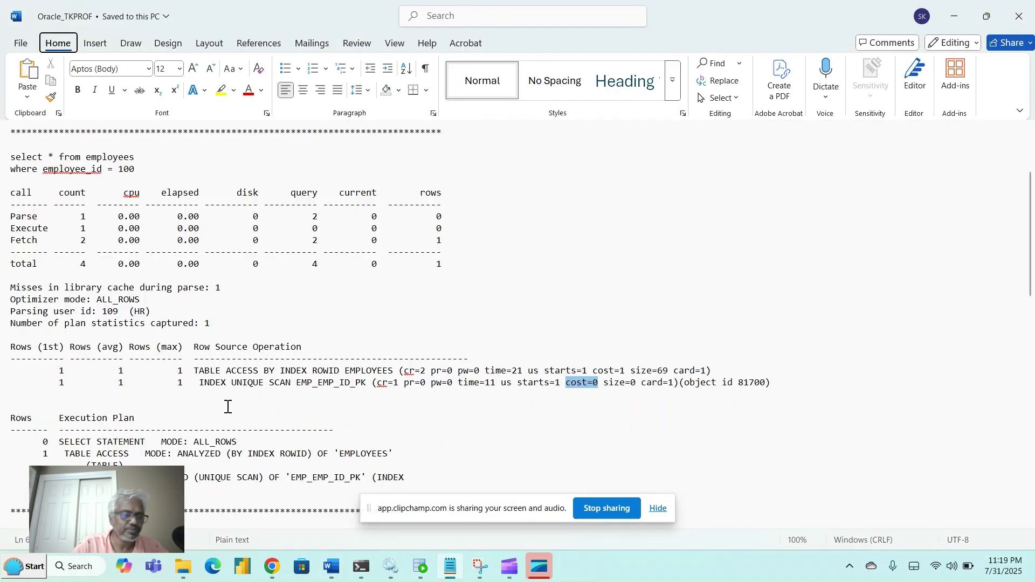
left_click(227, 406)
key("Down")
key("Down")
key("Down")
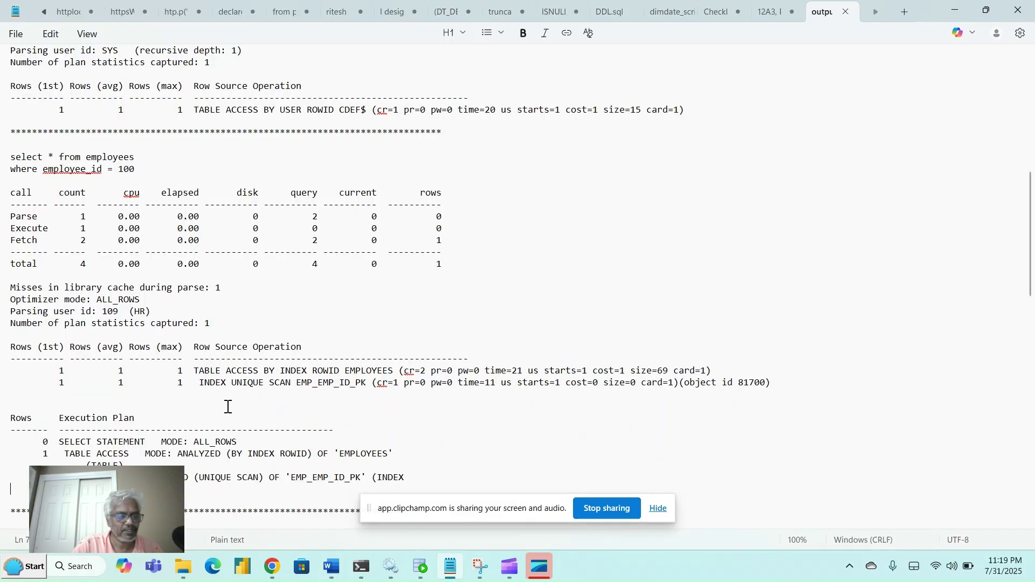
key("Down")
key("Down")
key("Down")
scroll(227, 408, "down", 1)
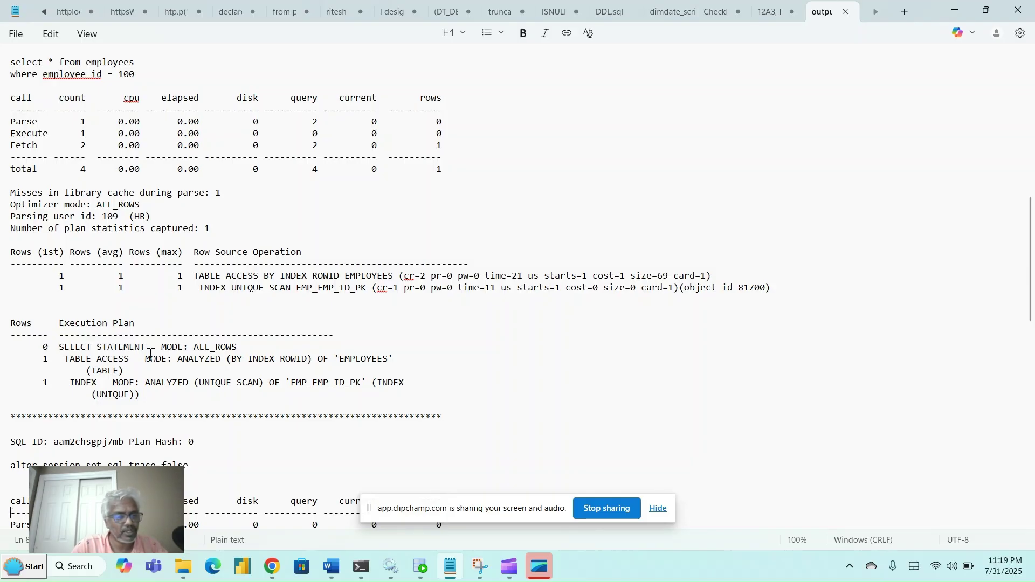
left_click(148, 397)
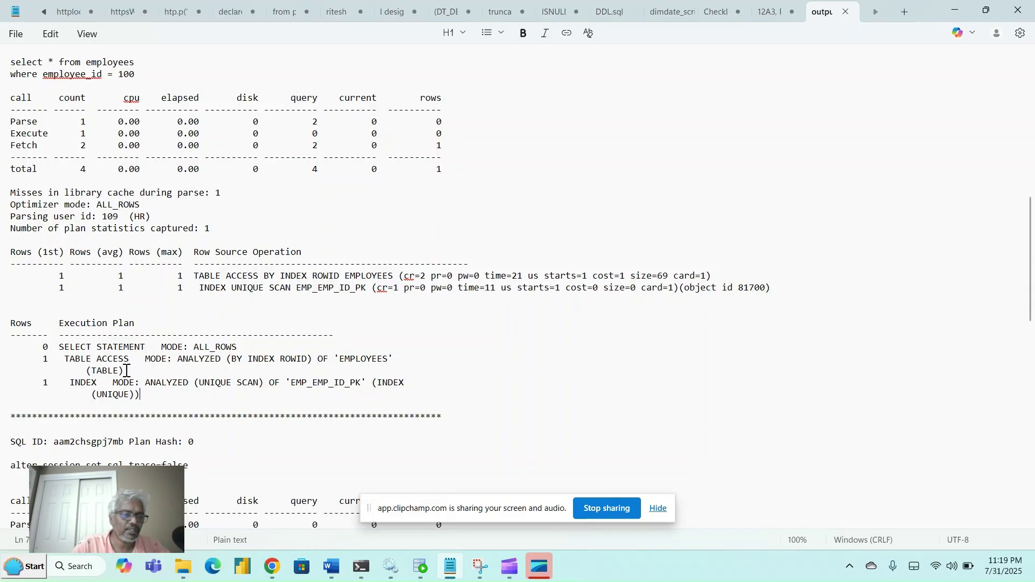
left_click_drag(241, 347, 126, 353)
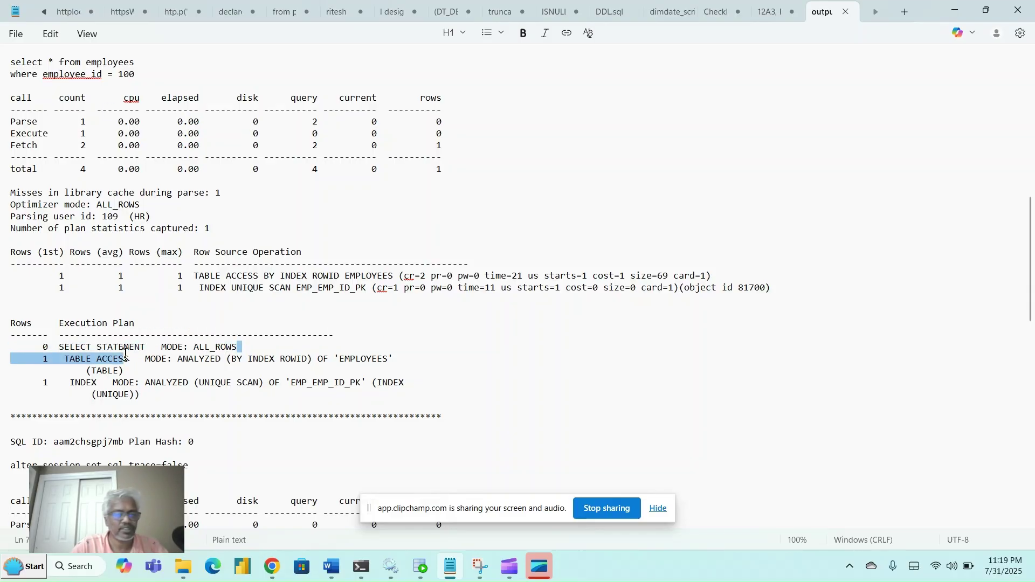
- Return to the Word document and review the index unique scan line on EMP_EMP_ID_PK in the Plan Section
key("alt+Tab")
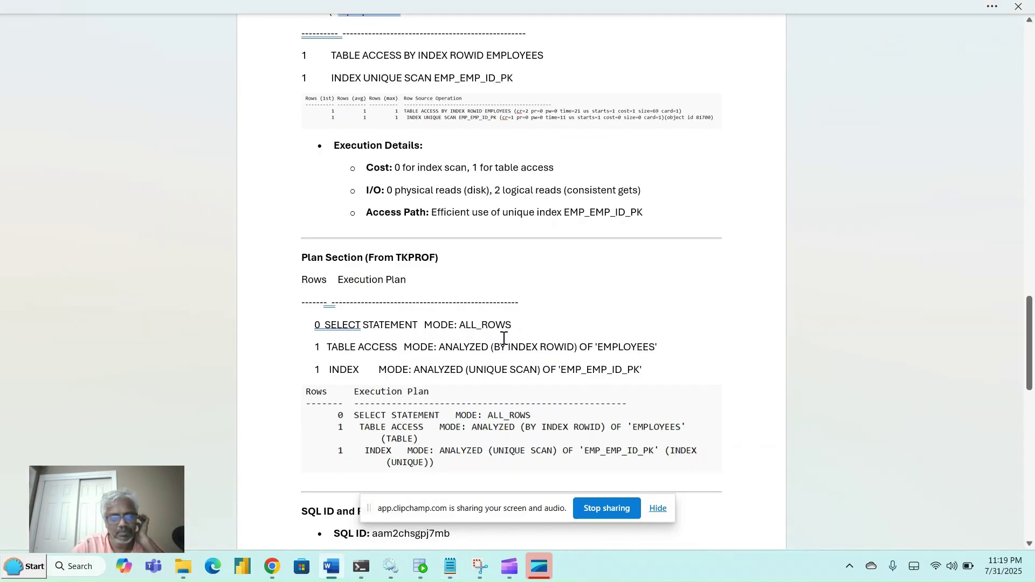
scroll(504, 338, "down", 1)
scroll(503, 338, "down", 5)
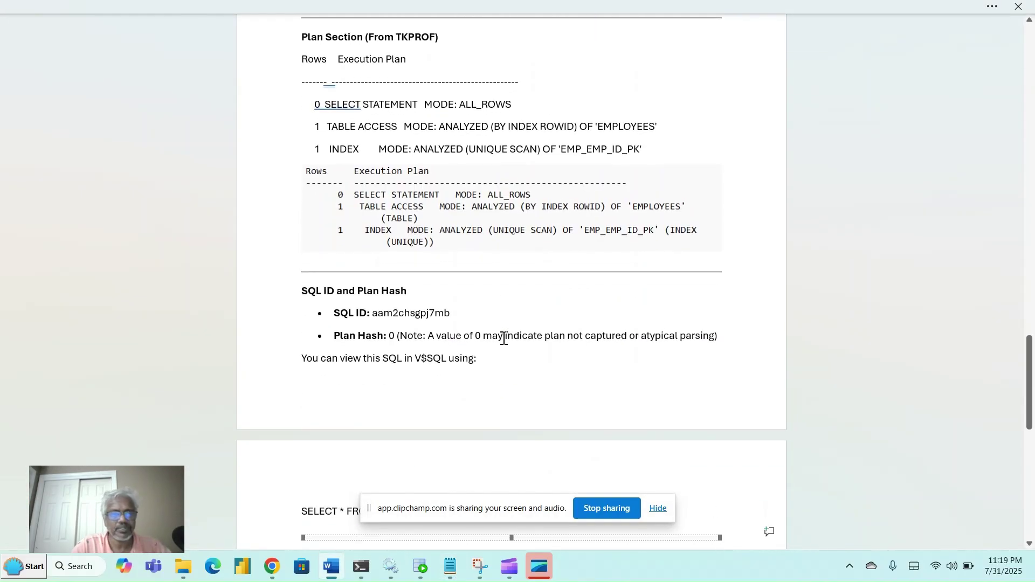
left_click_drag(653, 154, 412, 152)
left_click(416, 153)
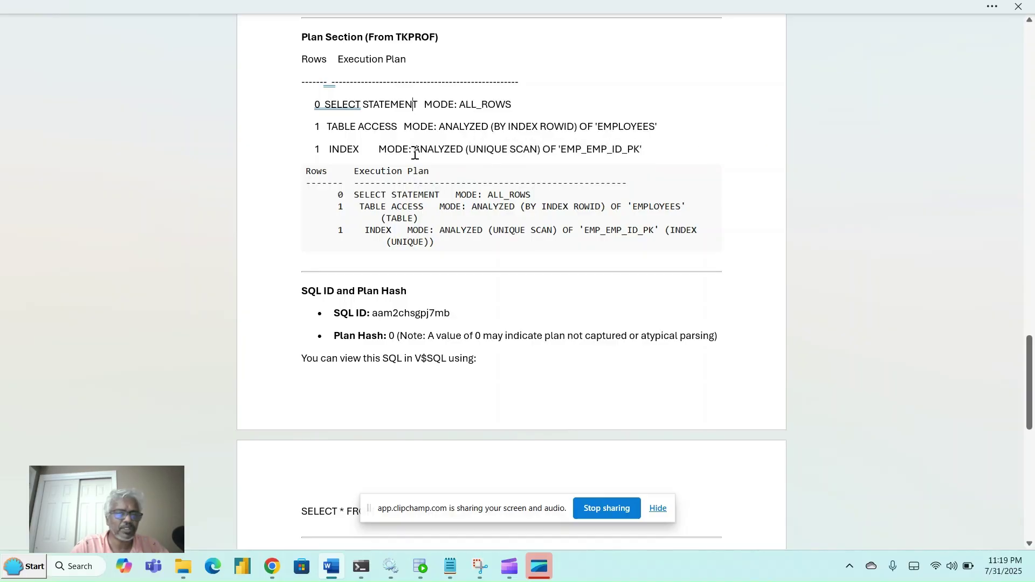
- Review the Word notes from the Execution Plan Summary to the Plan Section, highlighting the ALL_ROWS mode and the execution plan image
scroll(415, 152, "up", 3)
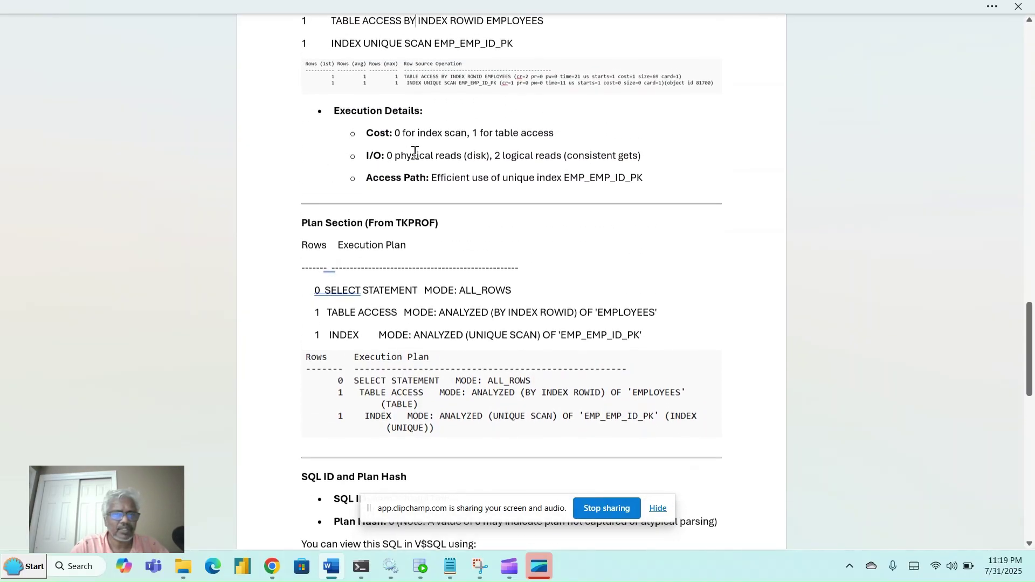
key("Down")
scroll(415, 152, "up", 4)
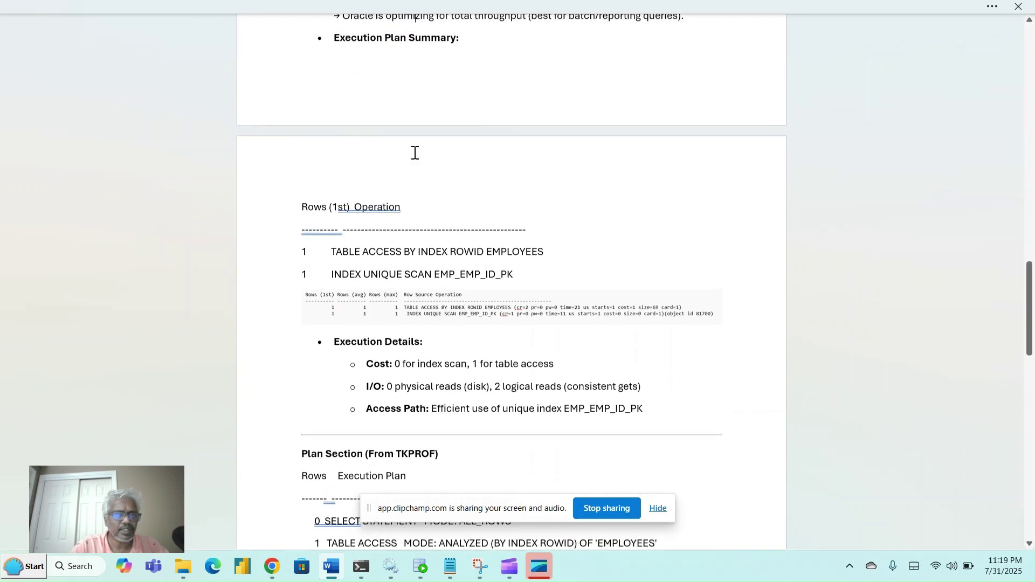
key("Down")
key("Down")
key("Down")
key("Down")
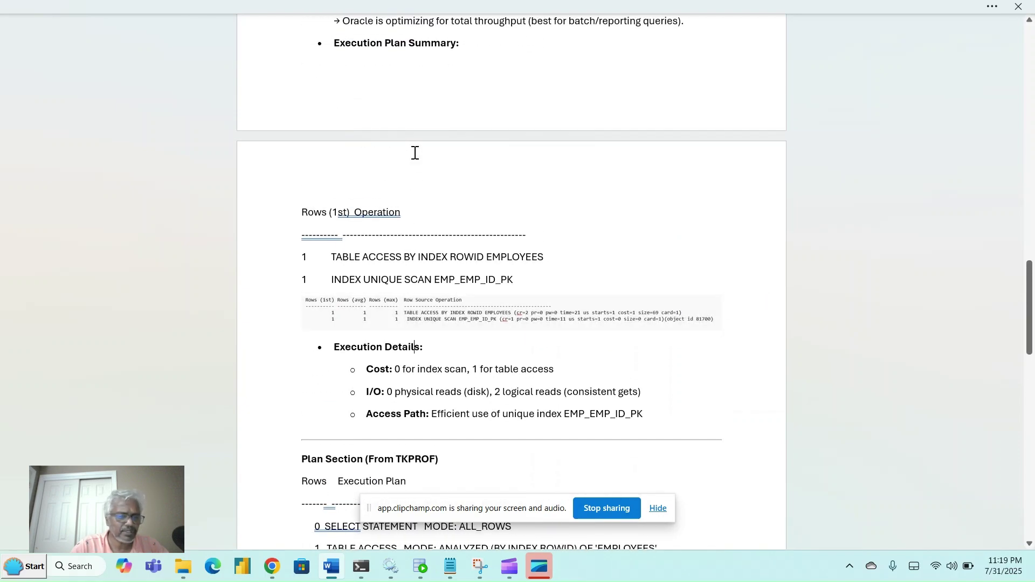
key("Down")
key("Down")
key("Down")
key("Down")
key("Down")
key("Down")
key("Down")
key("Down")
key("Down")
key("Down")
key("Down")
key("Down")
key("Down")
key("Down")
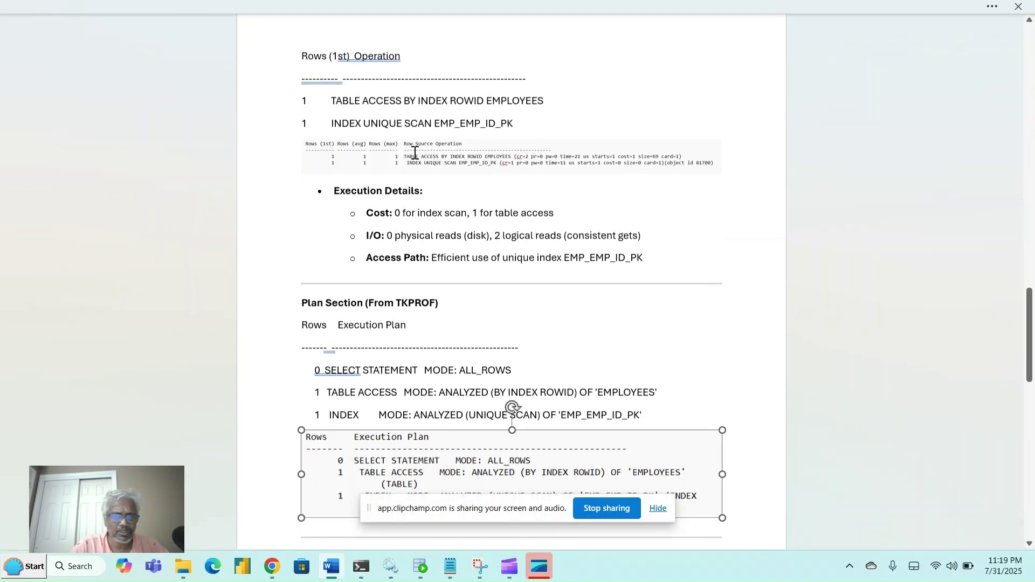
key("Down")
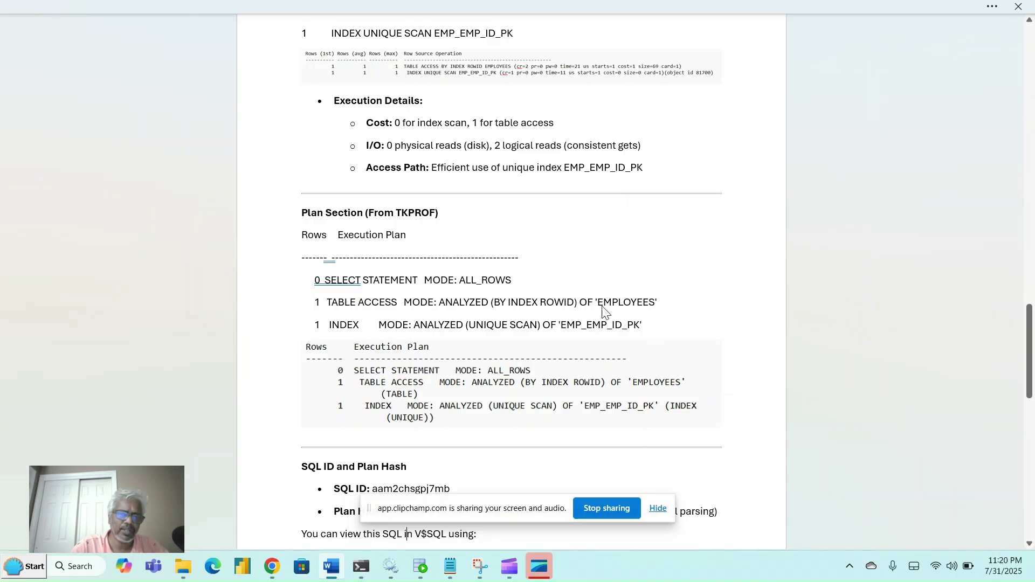
double_click(463, 281)
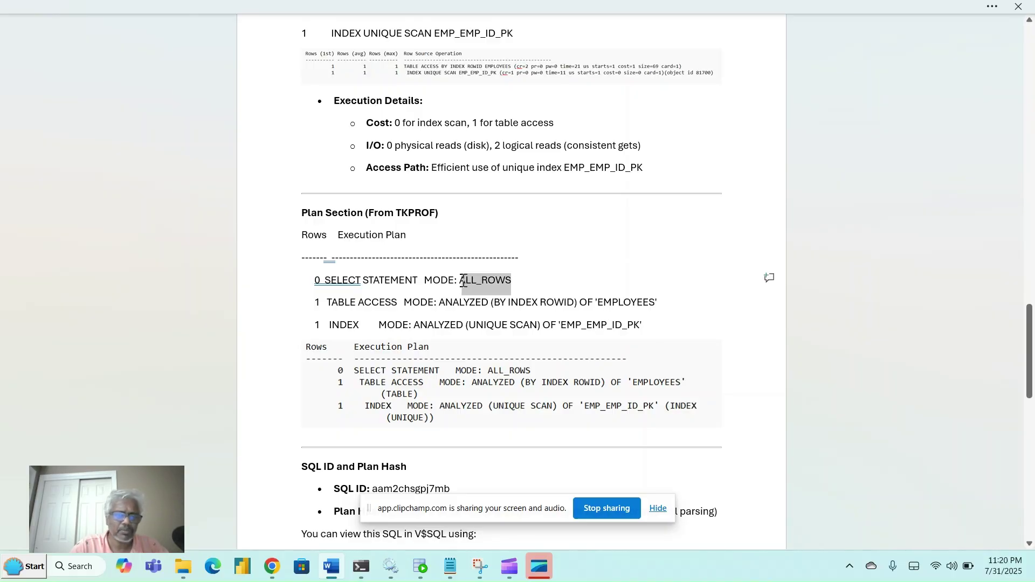
left_click(541, 312)
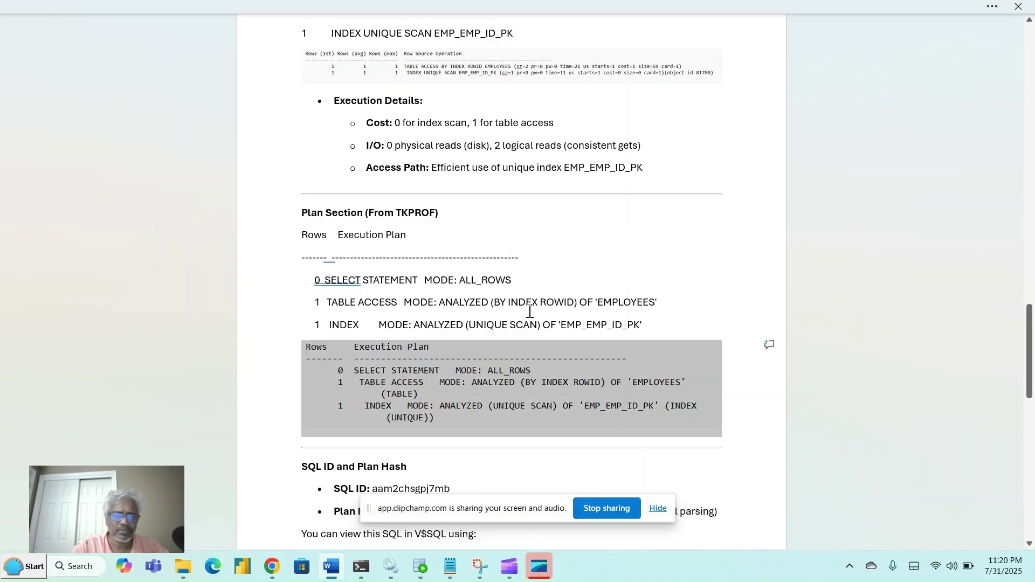
- Examine the SQL ID and Plan Hash section of the Word document and the v$sql query below it
scroll(530, 312, "down", 2)
scroll(530, 311, "down", 3)
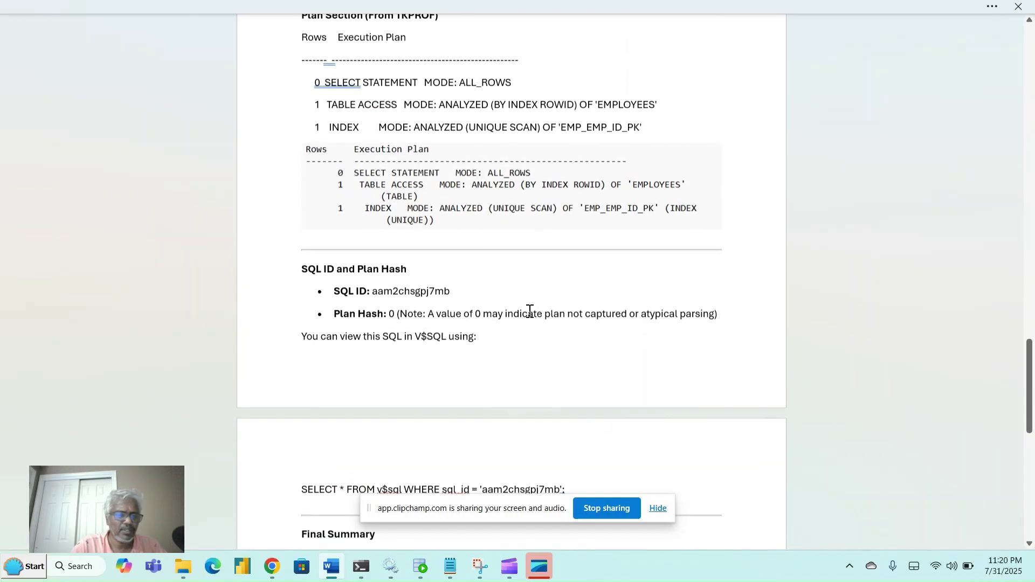
key("Up")
key("Up")
key("Up")
key("Up")
key("Up")
key("Up")
key("Up")
key("Up")
key("Up")
key("Up")
key("Up")
key("Up")
key("Up")
key("Up")
key("Up")
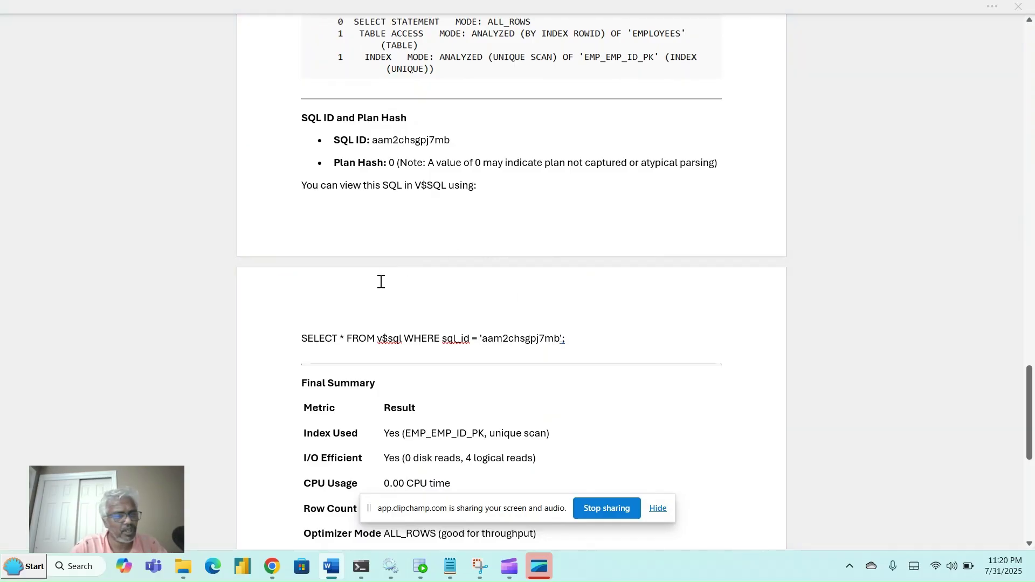
- In the Notepad output, highlight the SQL ID aam2chsgpj7mb and review the Plan Hash value beside it
key("alt+Tab")
left_click(328, 385)
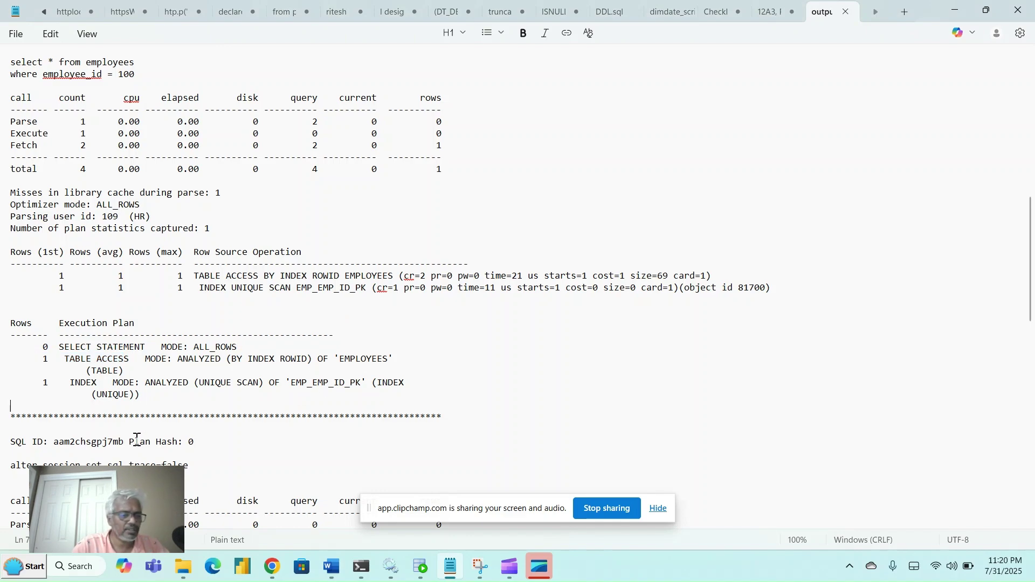
left_click_drag(128, 441, 55, 447)
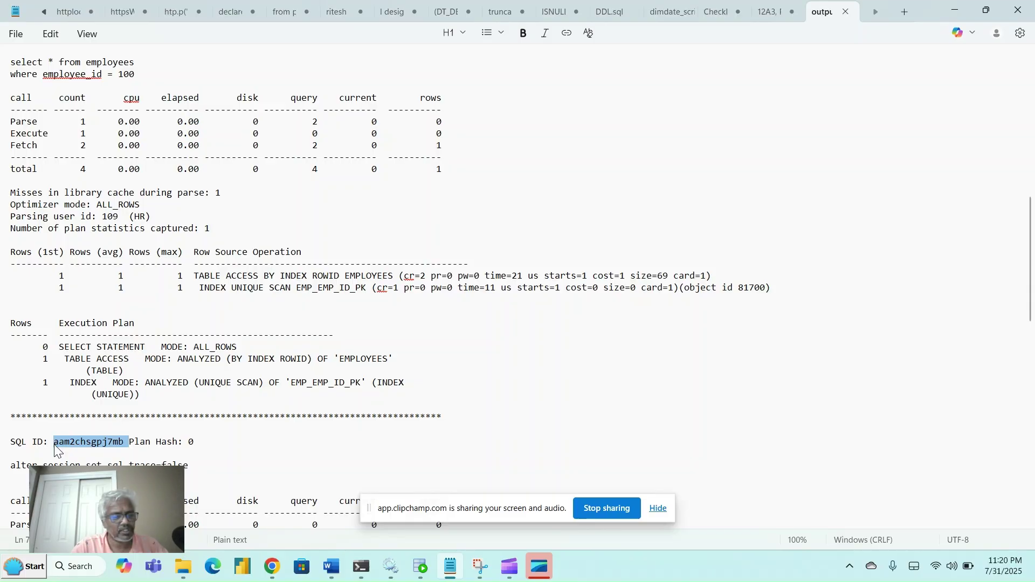
left_click(157, 443)
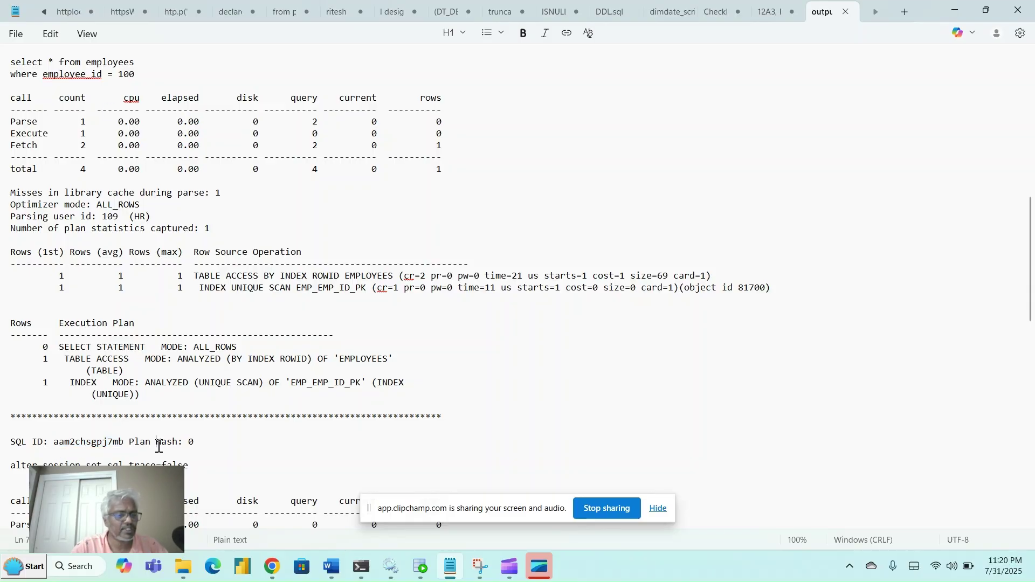
left_click(206, 443)
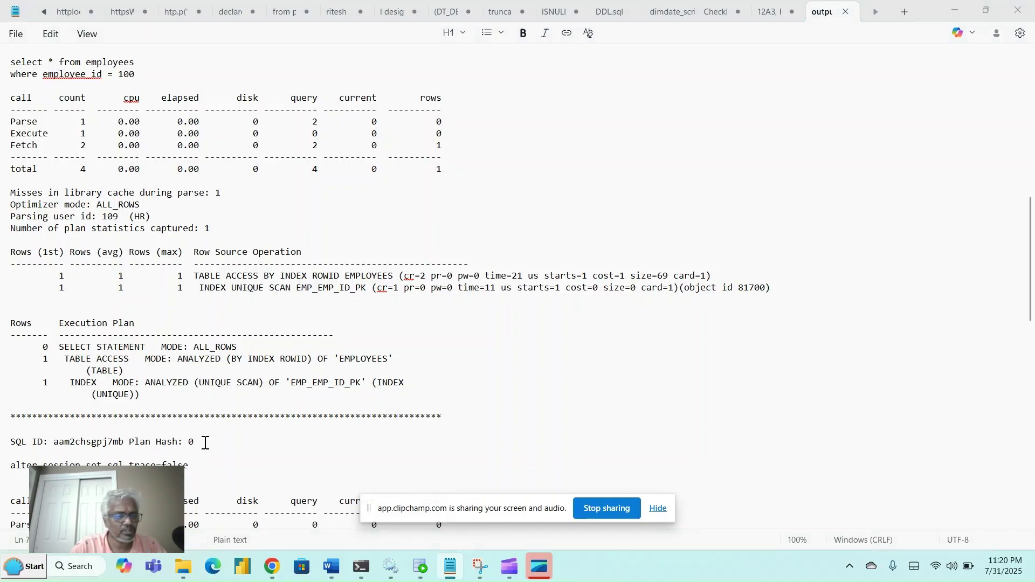
- Back in the Word document, review the SQL ID and Plan Hash notes and highlight the SELECT query on v$sql
key("alt+Tab")
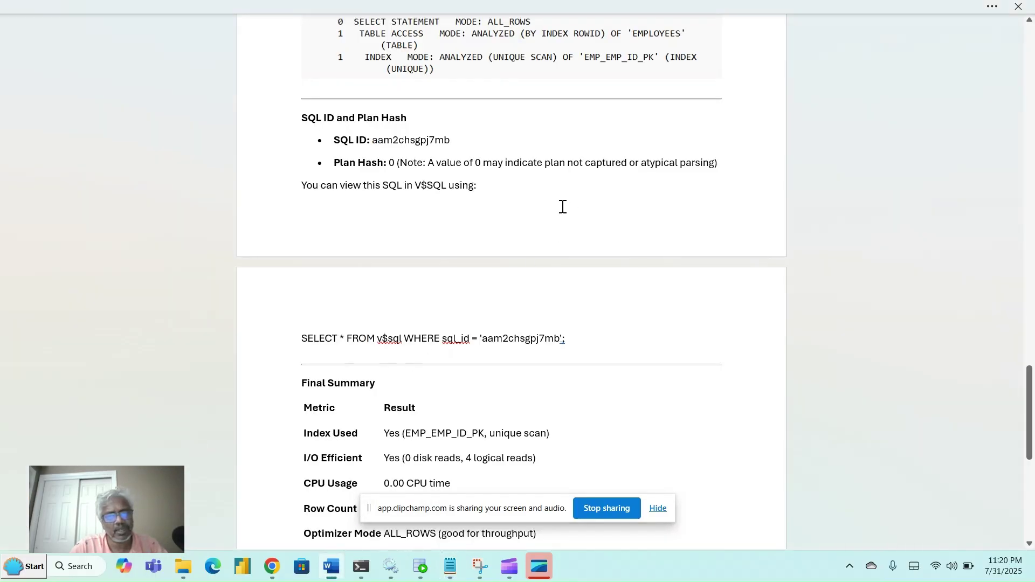
left_click(487, 168)
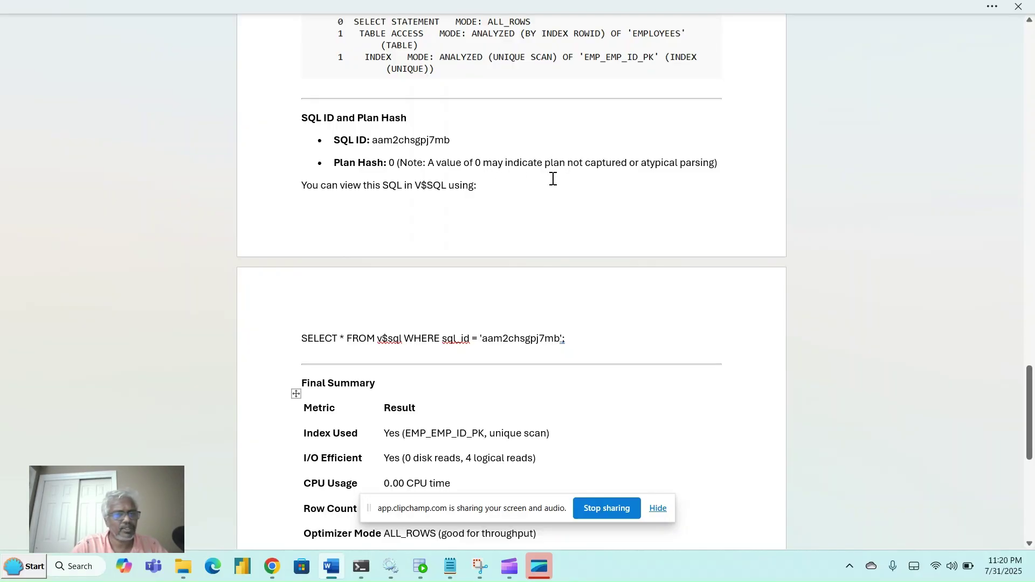
left_click(553, 179)
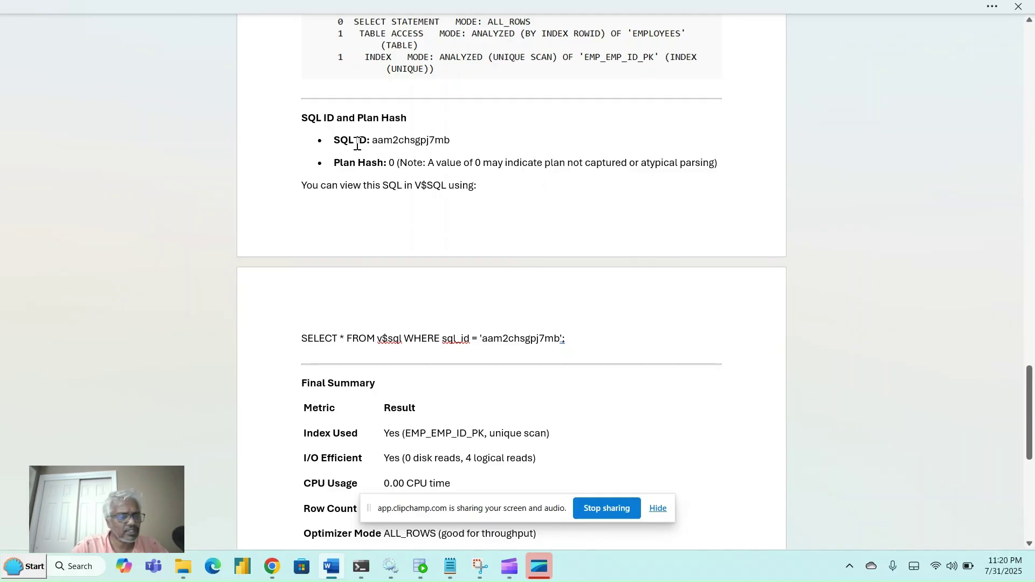
double_click(366, 143)
left_click_drag(588, 341, 313, 343)
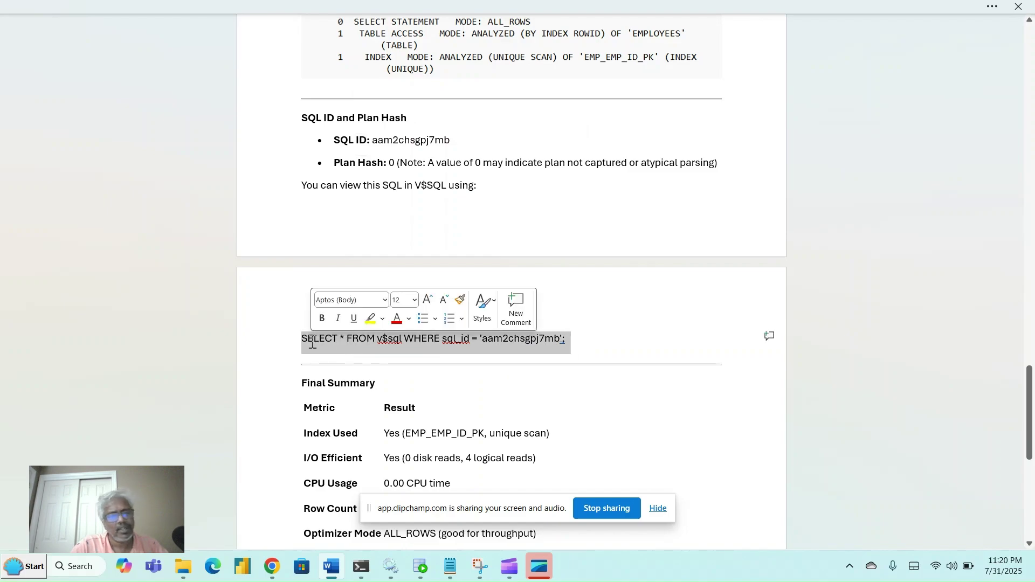
left_click(589, 326)
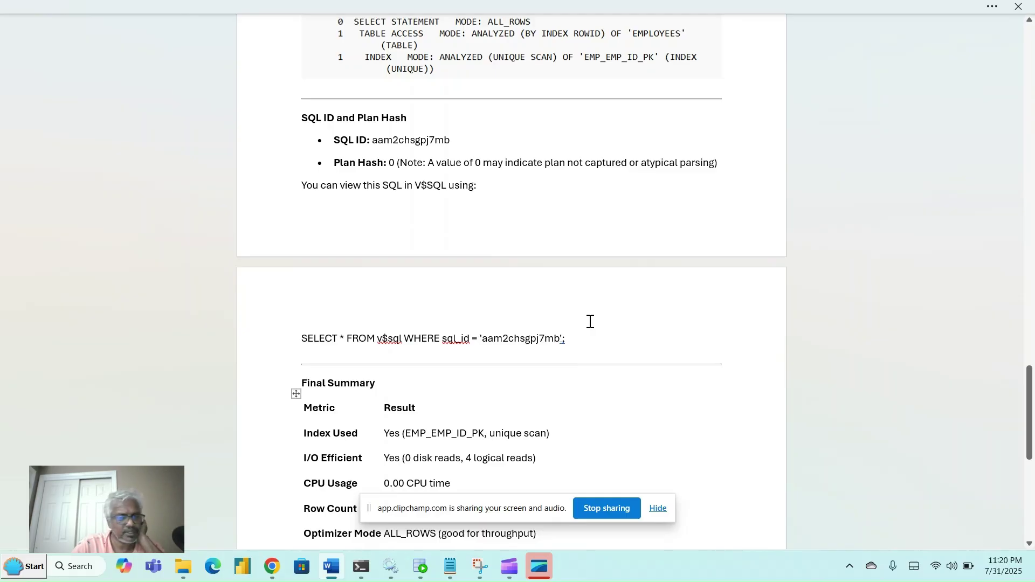
- In the Final Summary table, highlight the Index Used result and the logical reads in the I/O Efficient row
scroll(590, 322, "down", 3)
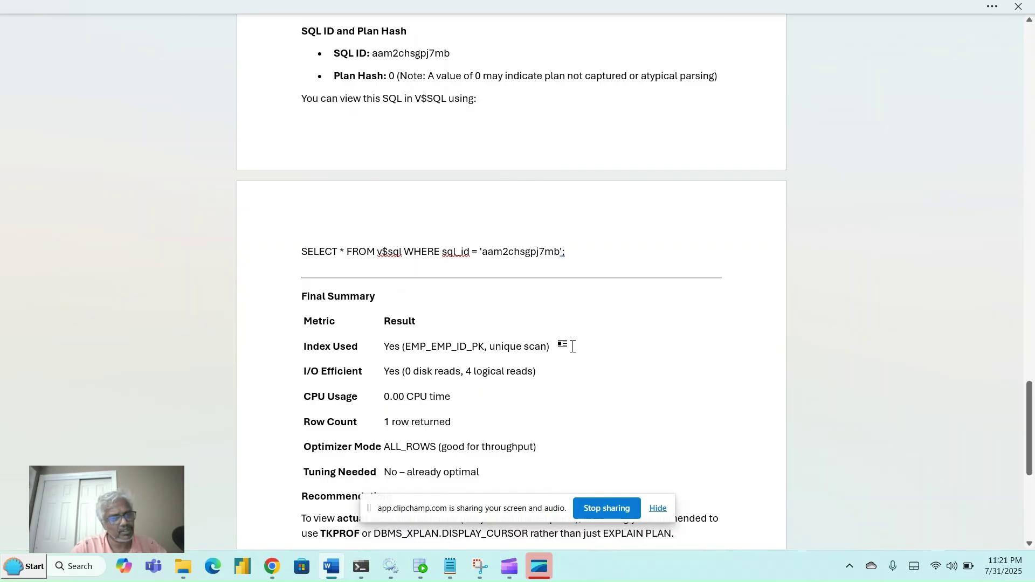
triple_click(553, 346)
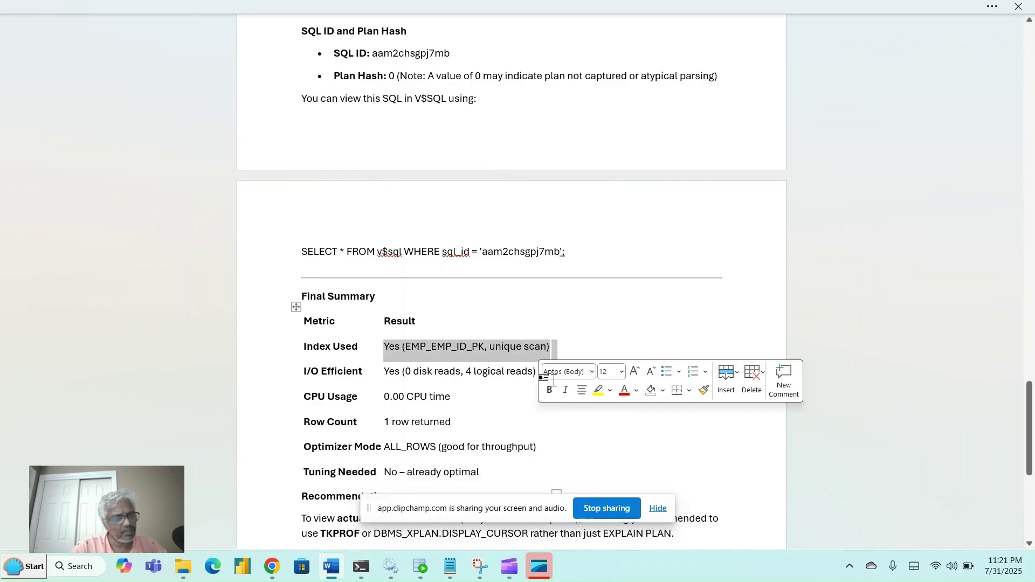
left_click(392, 379)
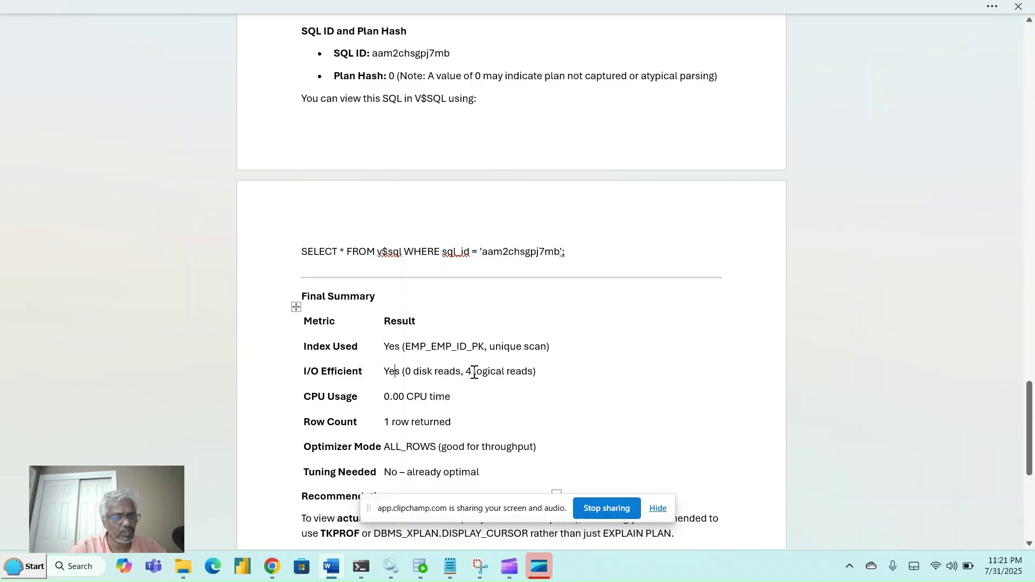
left_click_drag(463, 372, 527, 369)
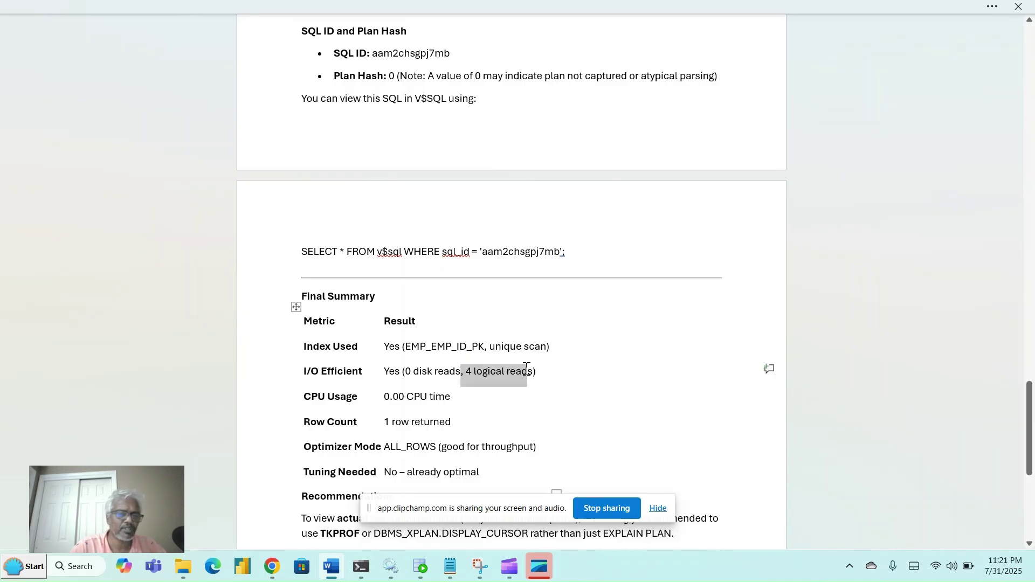
- Highlight the CPU Usage row of the Final Summary table and review the Row Count and Optimizer Mode rows
left_click(450, 398)
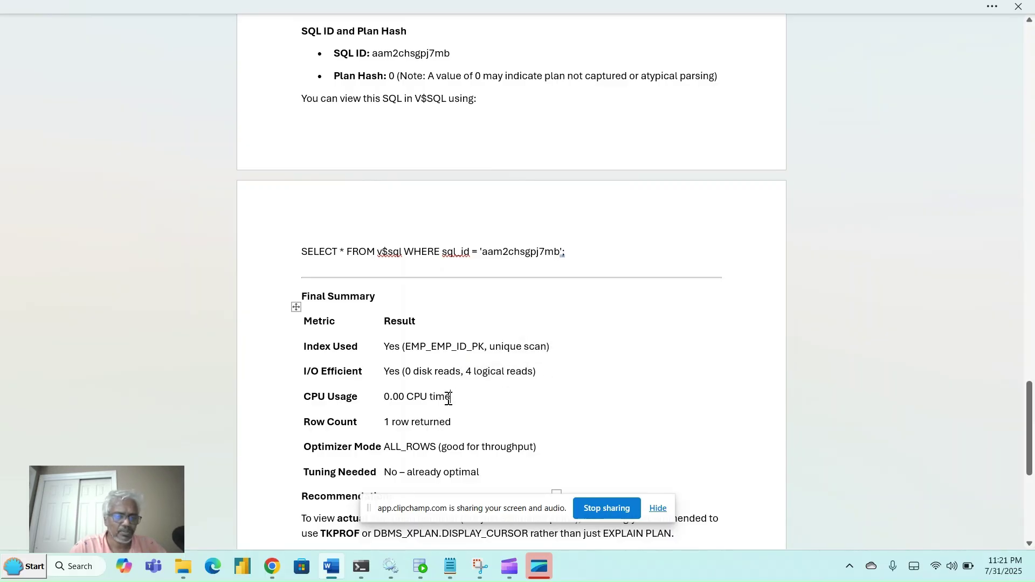
left_click_drag(448, 398, 363, 393)
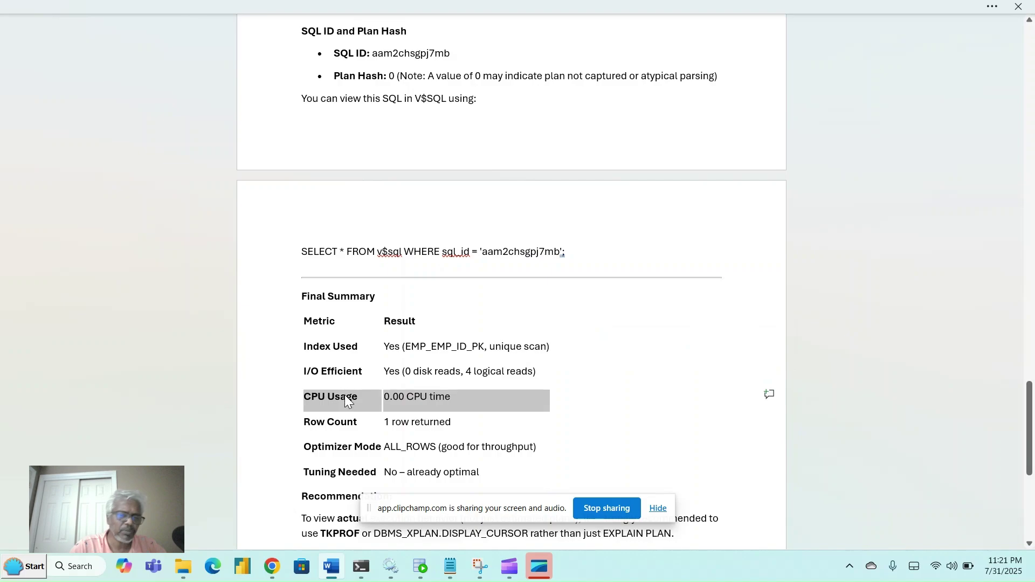
left_click(344, 396)
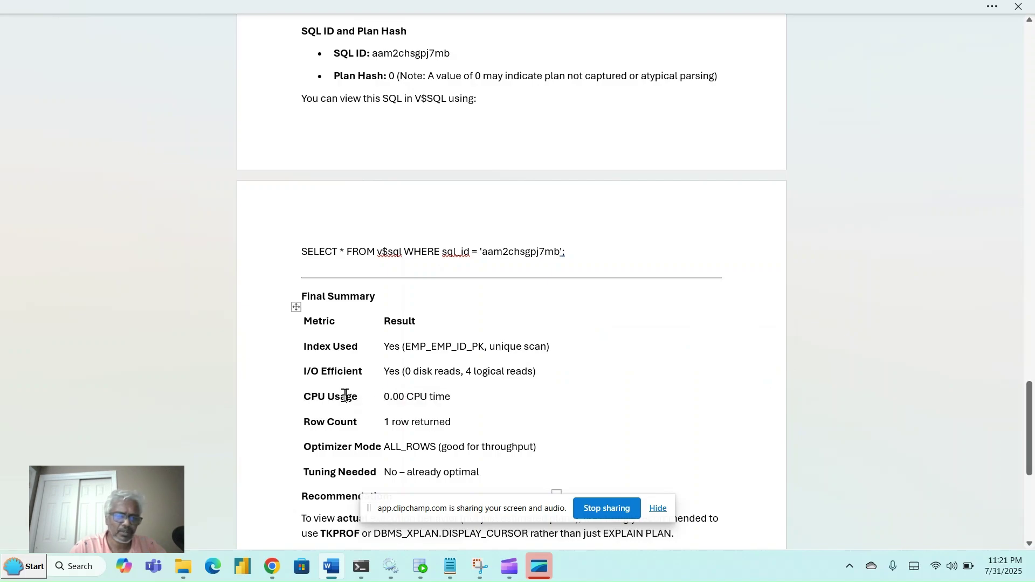
left_click_drag(474, 401, 381, 397)
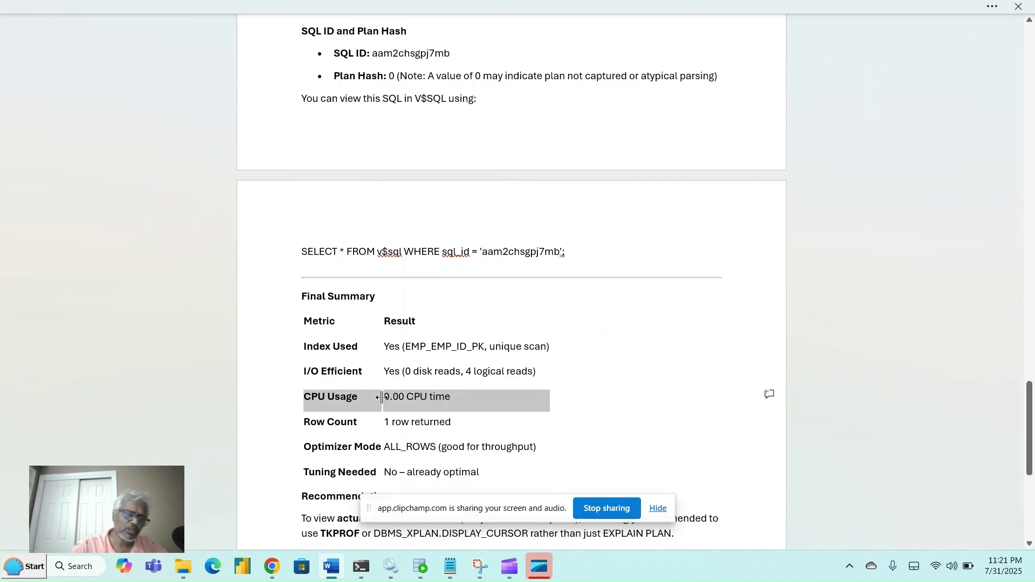
left_click(479, 439)
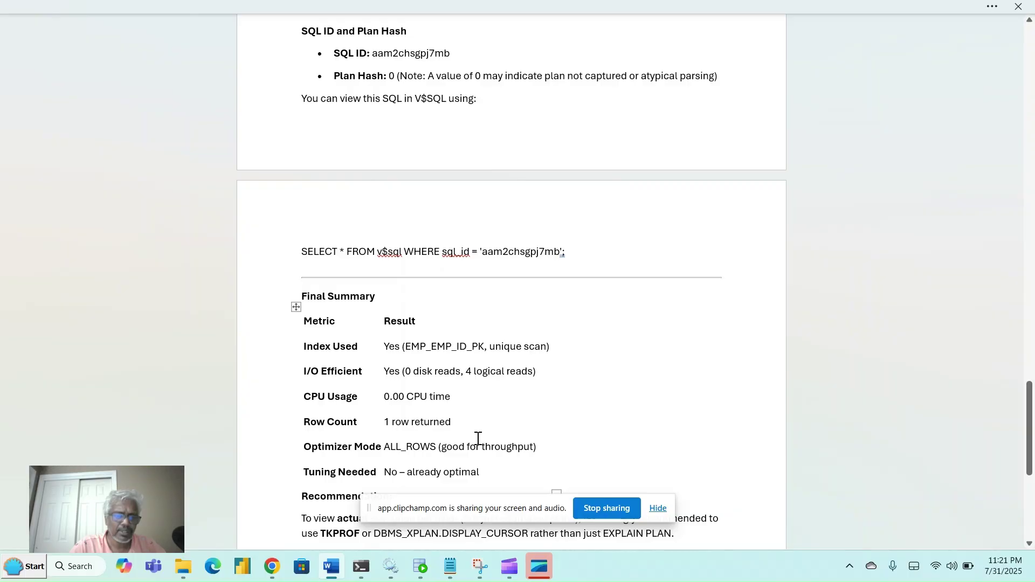
- Review the Tuning Needed row of the Final Summary table and place the cursor in its result
key("Up")
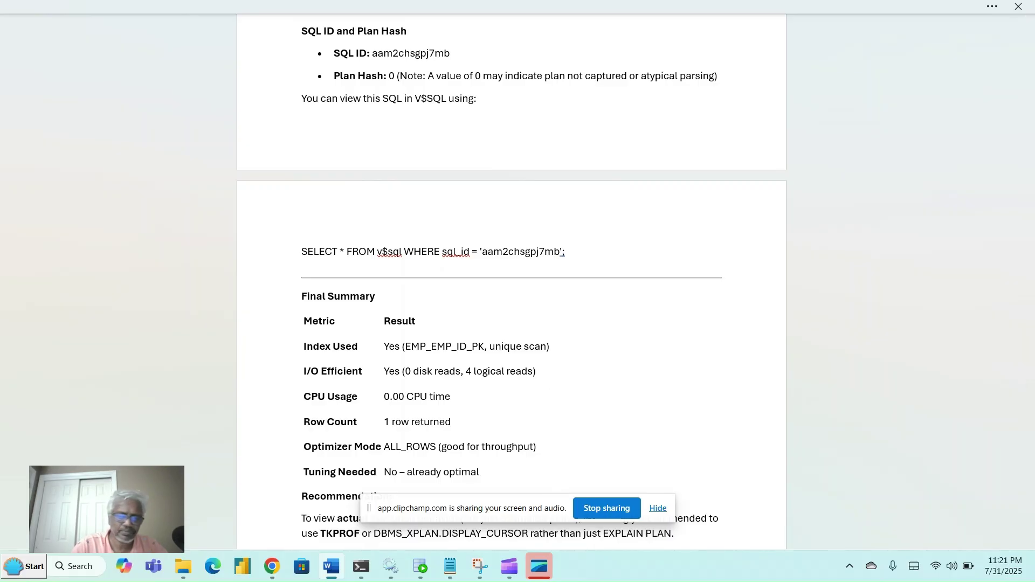
scroll(936, 76, "down", 3)
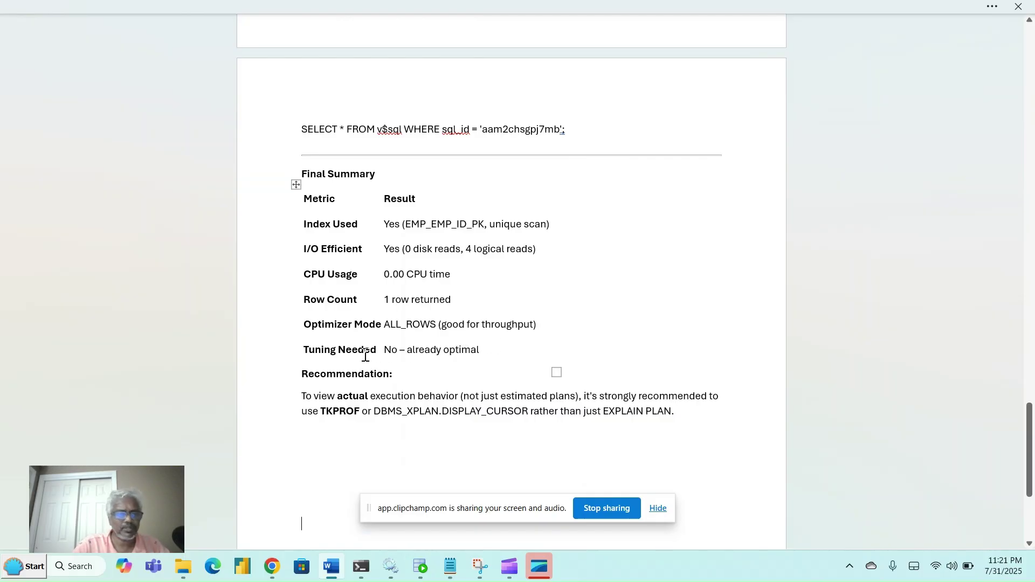
left_click(315, 347)
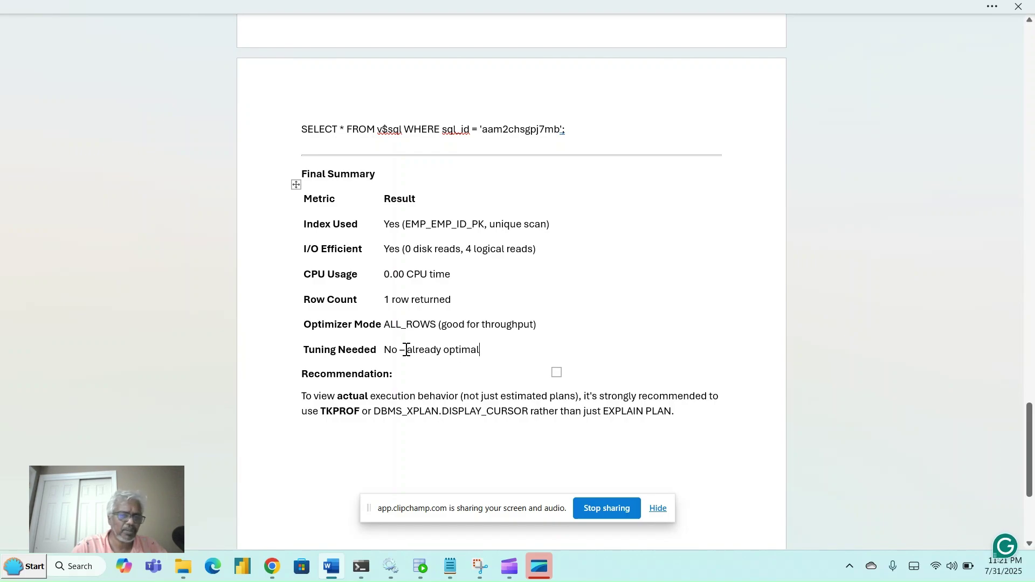
left_click(437, 351)
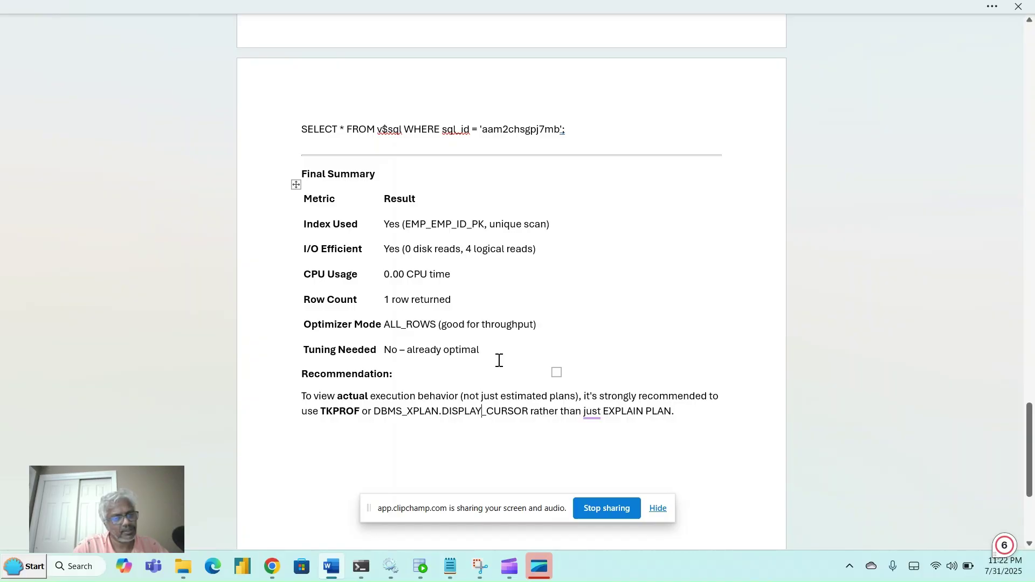
- Highlight the first line of the Recommendation paragraph and read on to the TKPROF and DBMS_XPLAN.DISPLAY_CURSOR advice
key("Up")
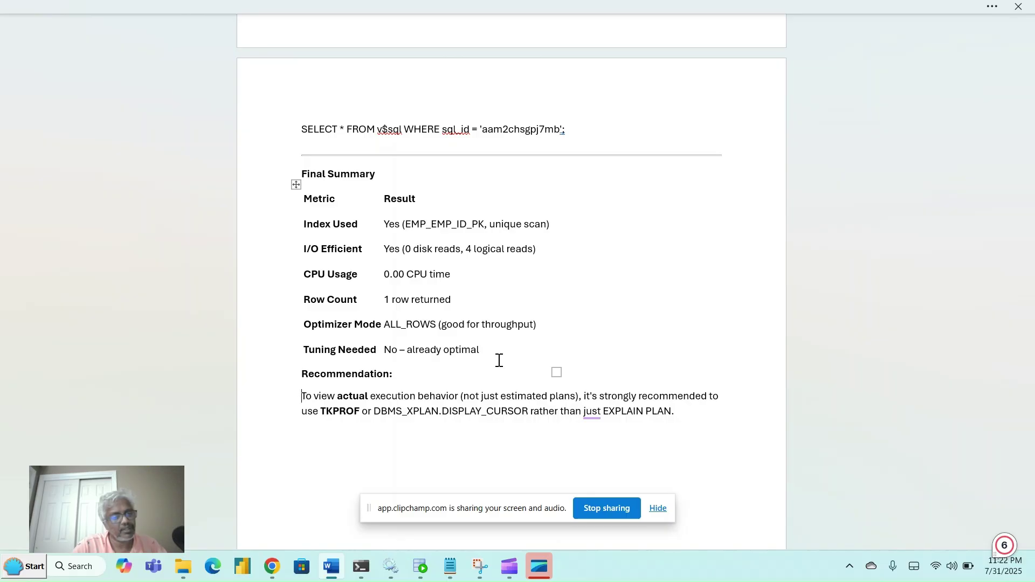
key("Home")
key("shift+End")
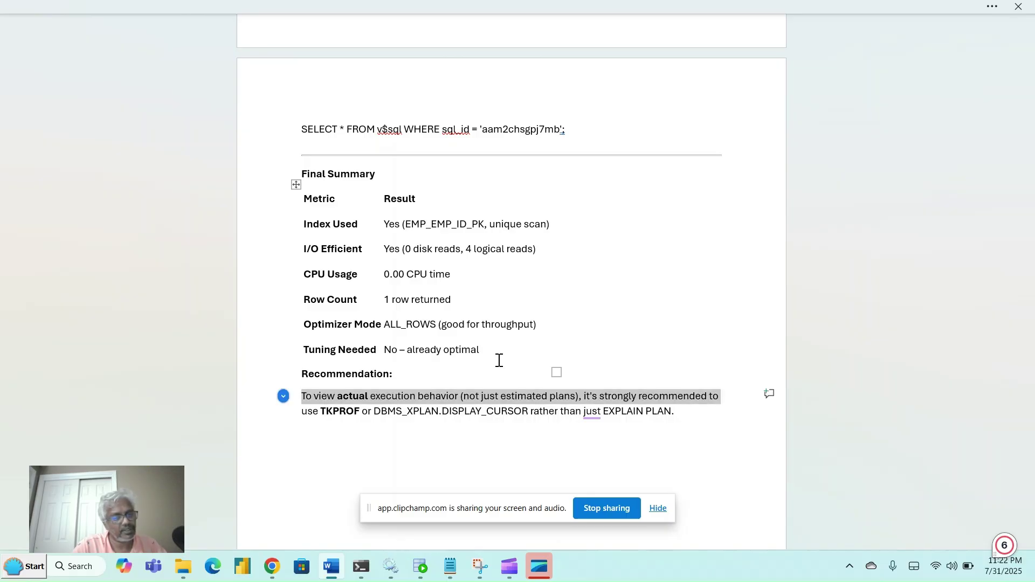
key("Down")
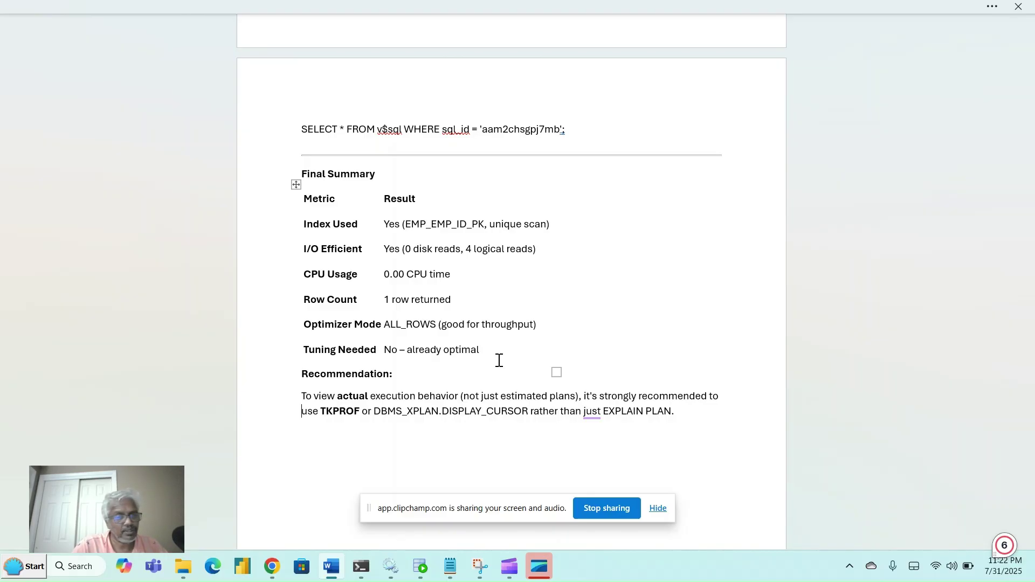
- Look back over the document from the SQL ID and Plan Hash section through the Final Summary to the end of the Recommendation
key("Up")
key("Up")
key("Up")
key("Up")
key("Up")
key("Up")
key("Up")
key("Up")
key("Up")
key("Up")
key("Up")
key("Up")
key("Up")
key("Up")
key("Up")
key("Up")
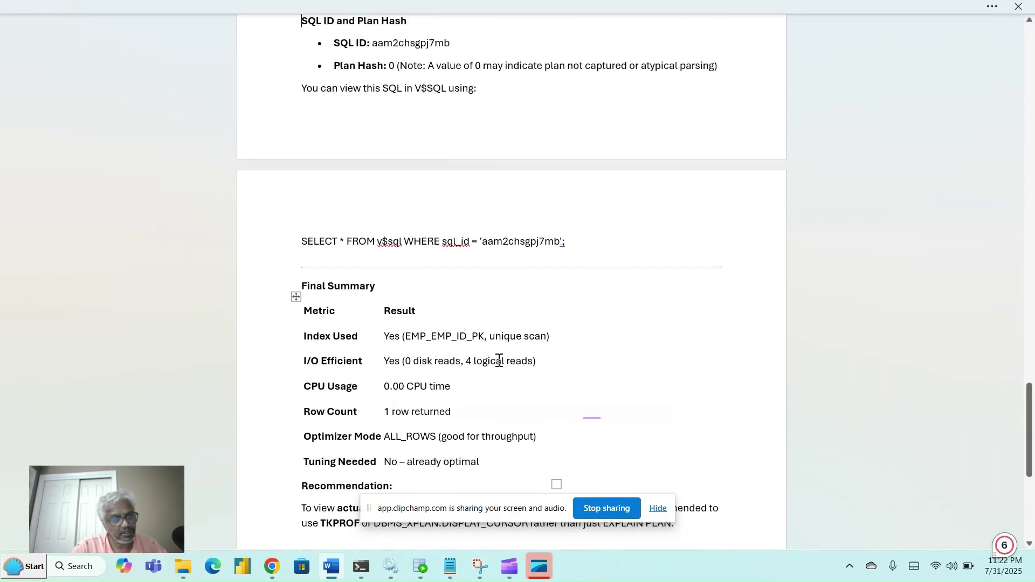
key("Down")
key("Down")
key("Down")
key("Down")
key("Down")
key("Down")
key("Down")
key("Down")
key("Down")
key("Down")
key("Down")
key("Down")
key("Down")
key("Down")
key("Down")
key("Down")
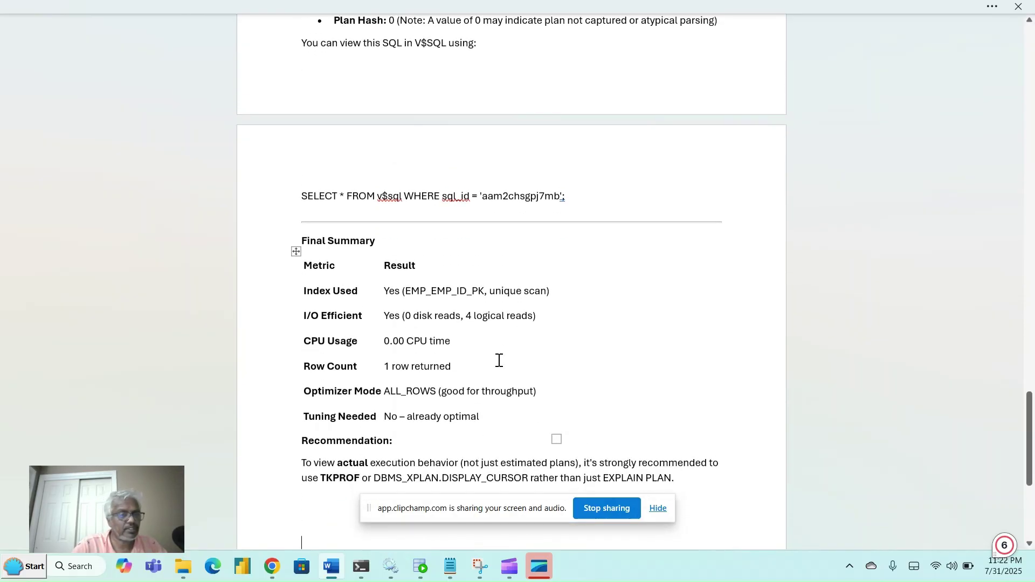
key("Down")
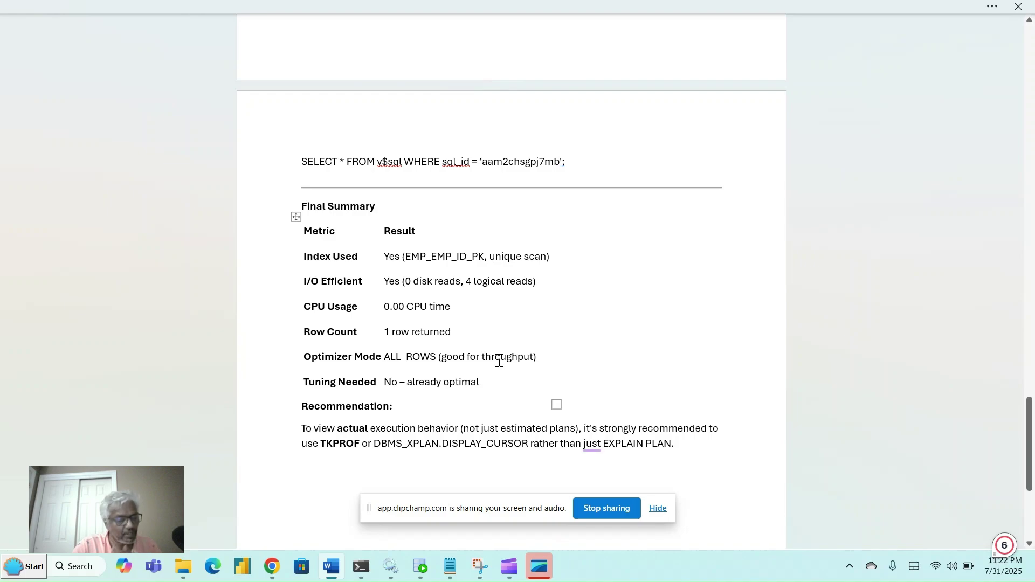